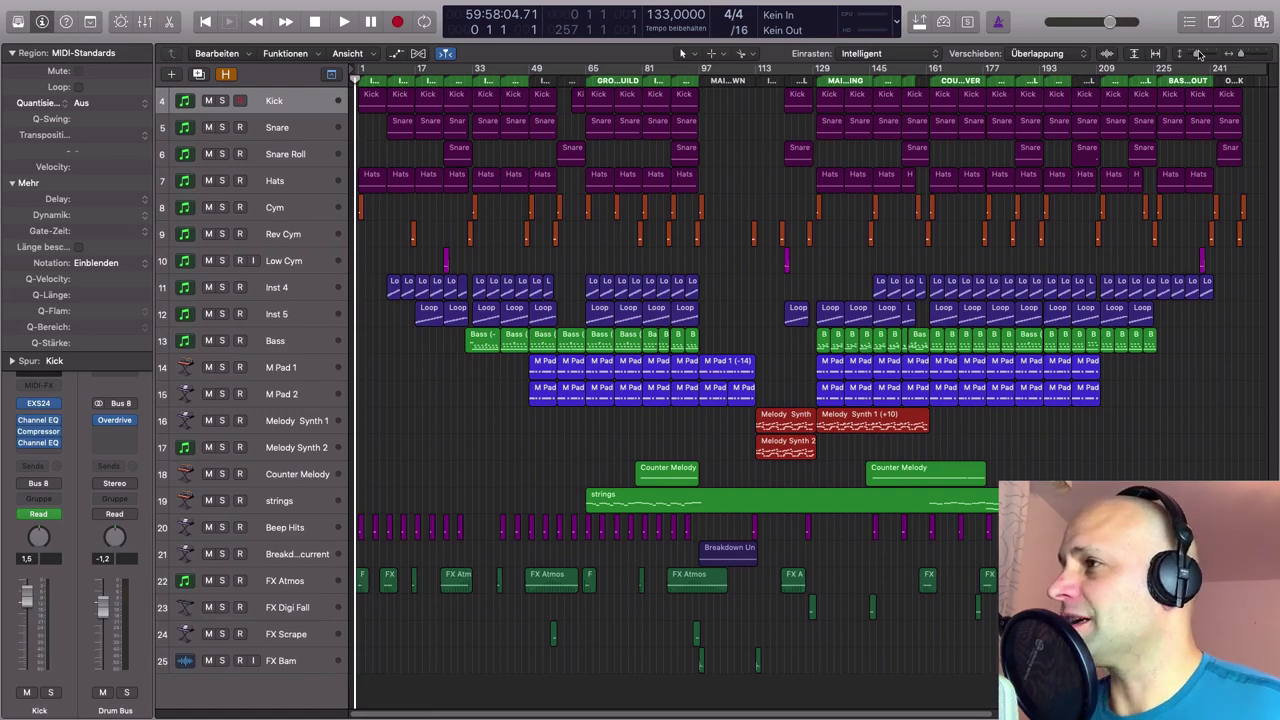
# - Zoom the arrangement out and enlarge the selected Snare Roll track with the focused-track zoom
pyautogui.moveTo(1218, 57)
pyautogui.mouseDown()
pyautogui.moveTo(1206, 58)
pyautogui.moveTo(1240, 60)
pyautogui.moveTo(1200, 57)
pyautogui.moveTo(1200, 68)
pyautogui.mouseUp()
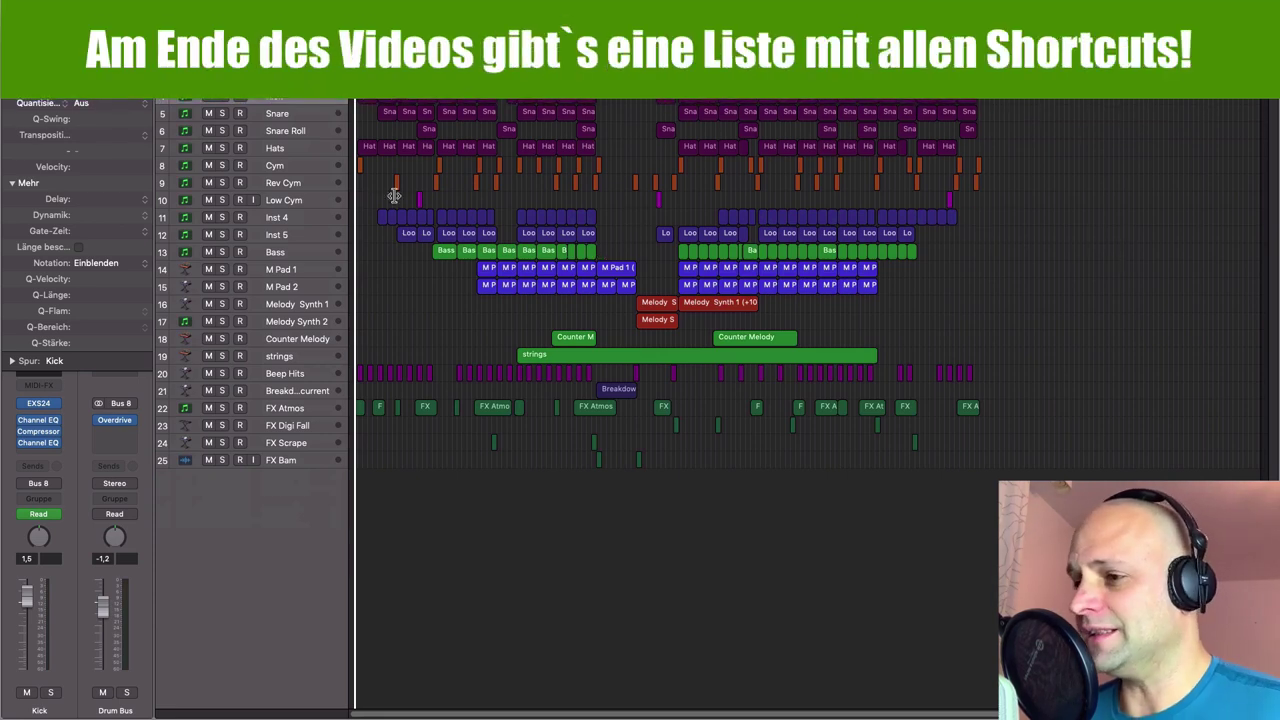
pyautogui.click(291, 131)
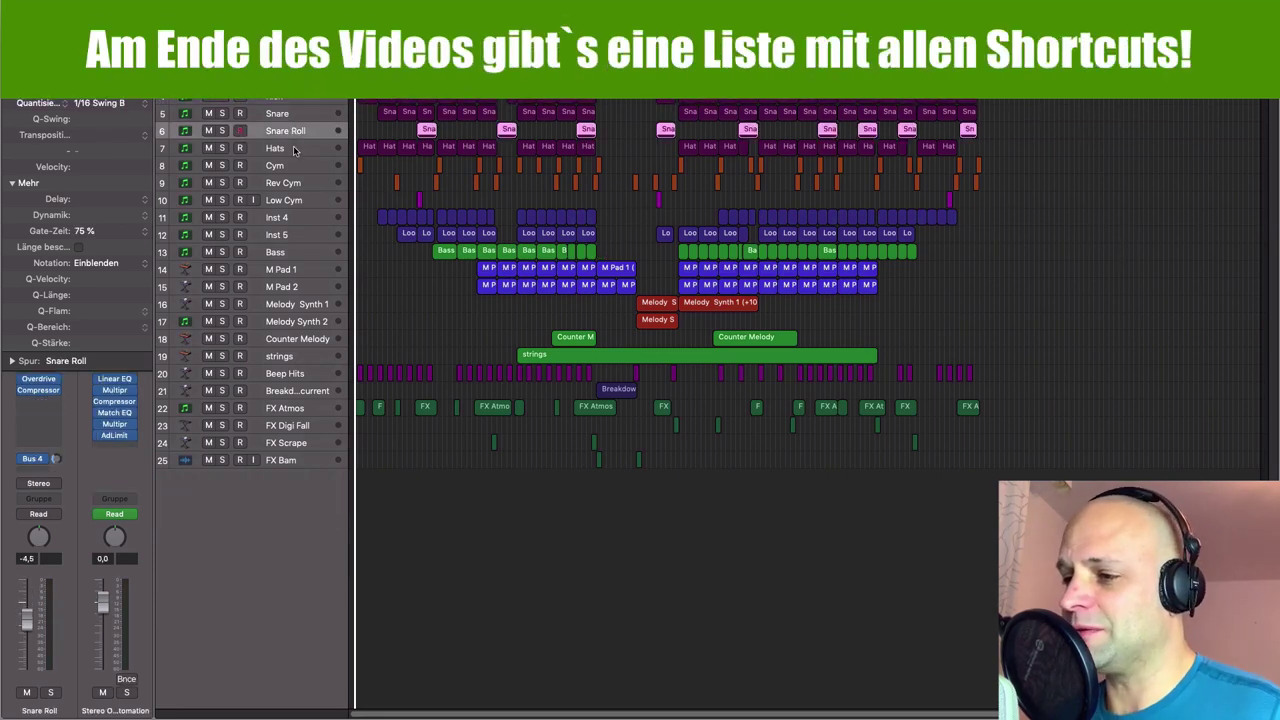
pyautogui.click(295, 148)
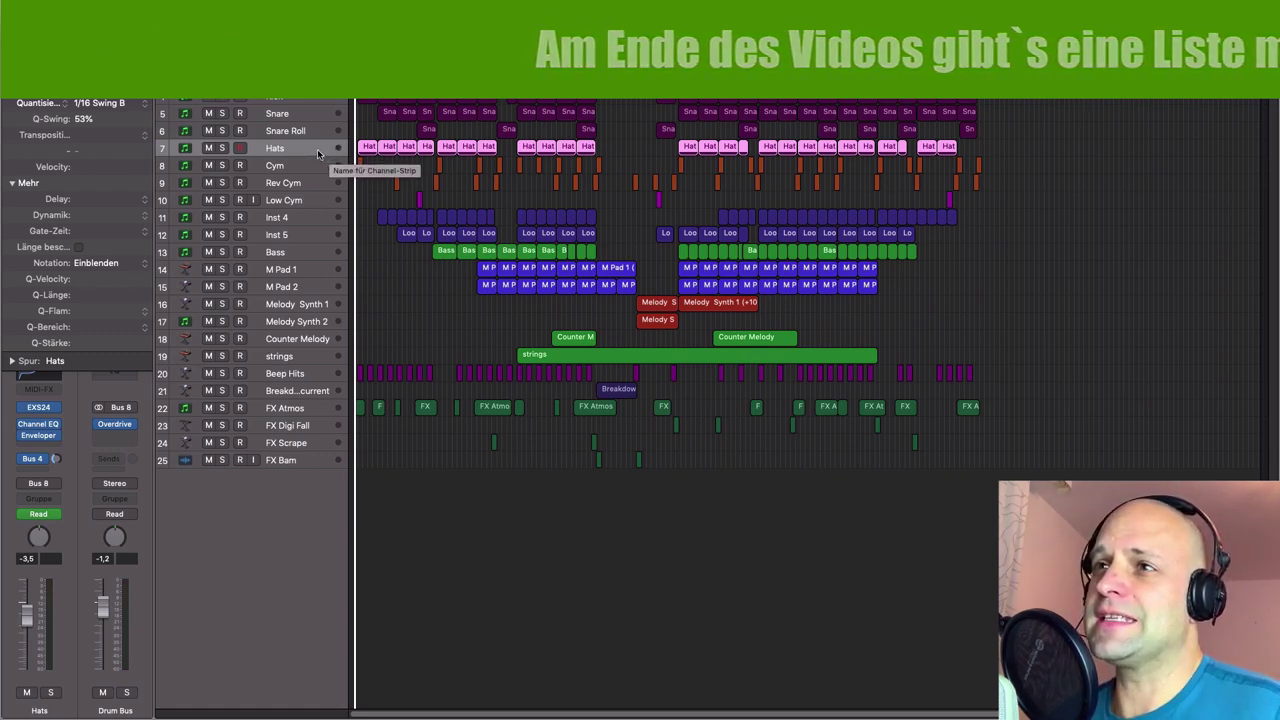
pyautogui.click(305, 133)
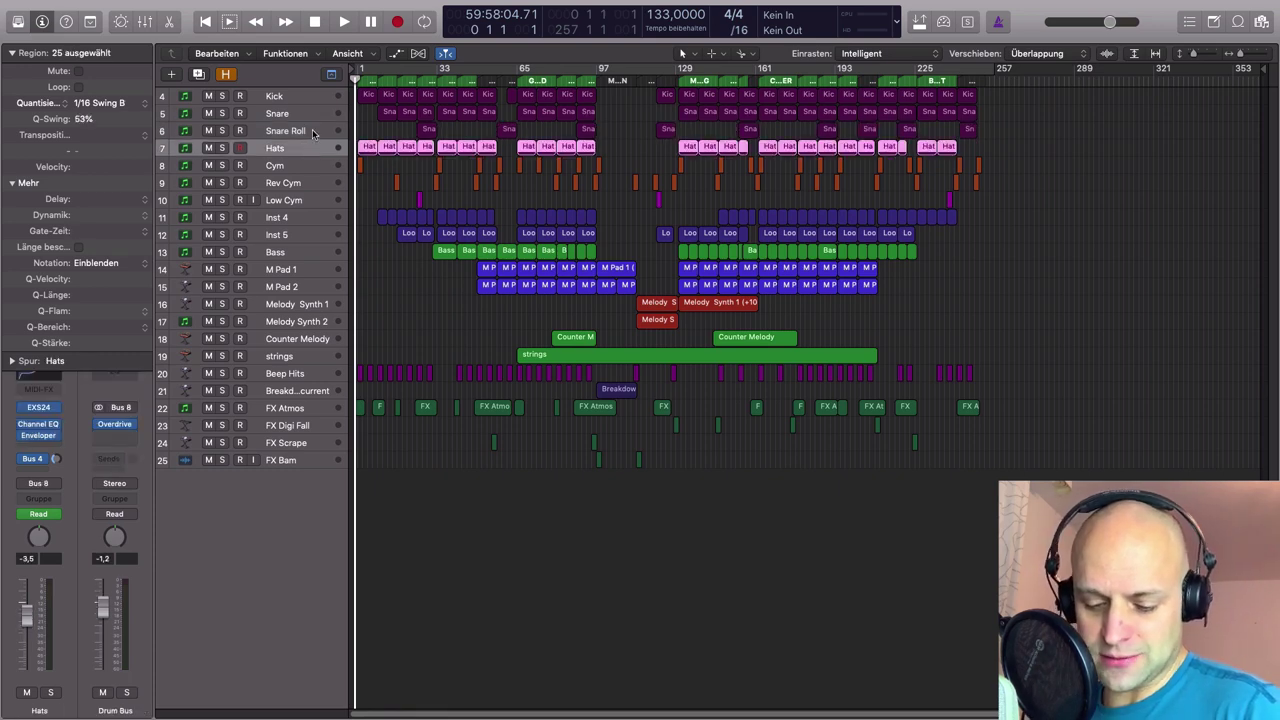
pyautogui.hotkey('ctrl', 'alt', 'z')
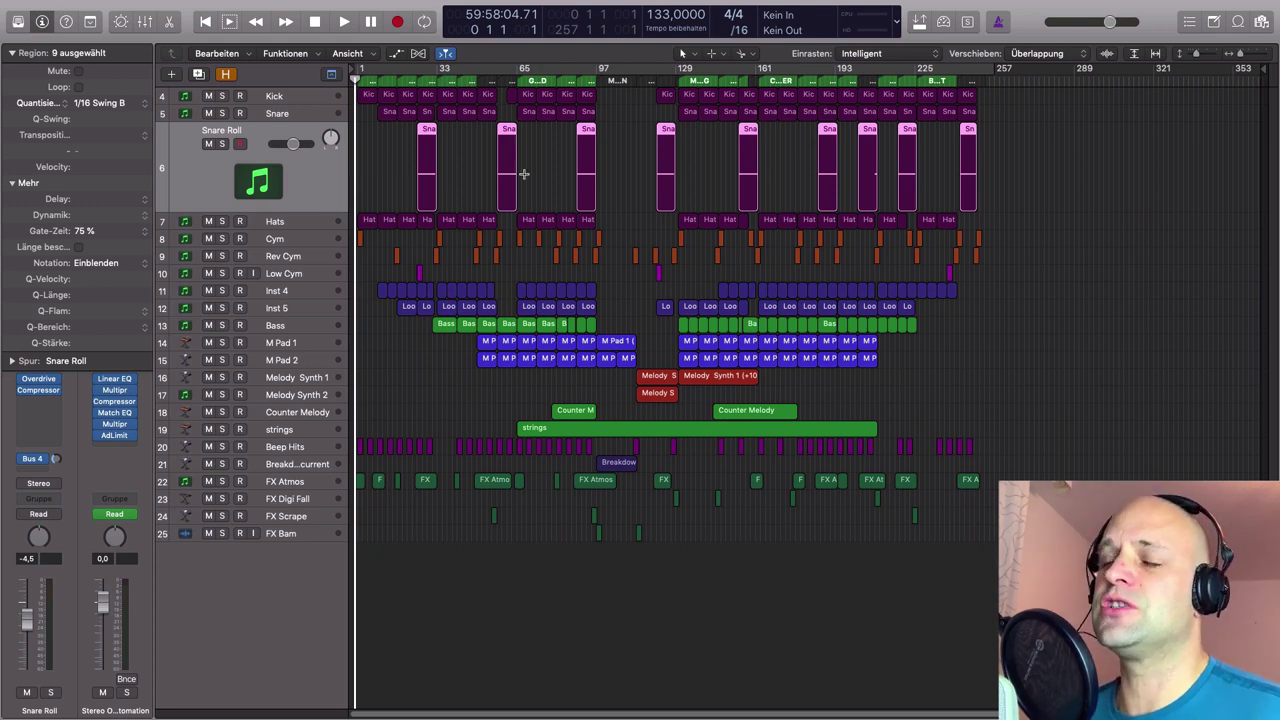
# - Move the focused-track zoom down the track list from Snare Roll to the strings track
pyautogui.click(630, 230)
pyautogui.press('Down')
pyautogui.press('Down')
pyautogui.press('Down')
pyautogui.press('Down')
pyautogui.press('Down')
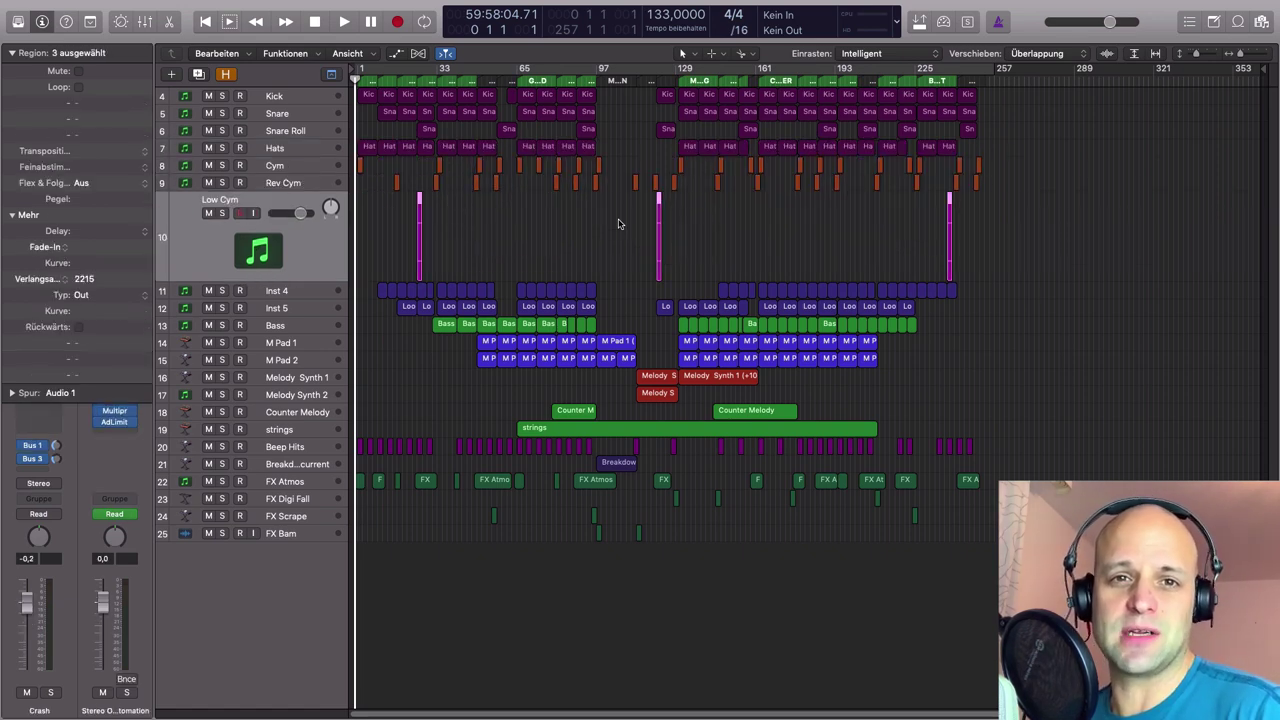
pyautogui.press('Down')
pyautogui.press('Down')
pyautogui.press('Down')
pyautogui.press('Down')
pyautogui.press('Down')
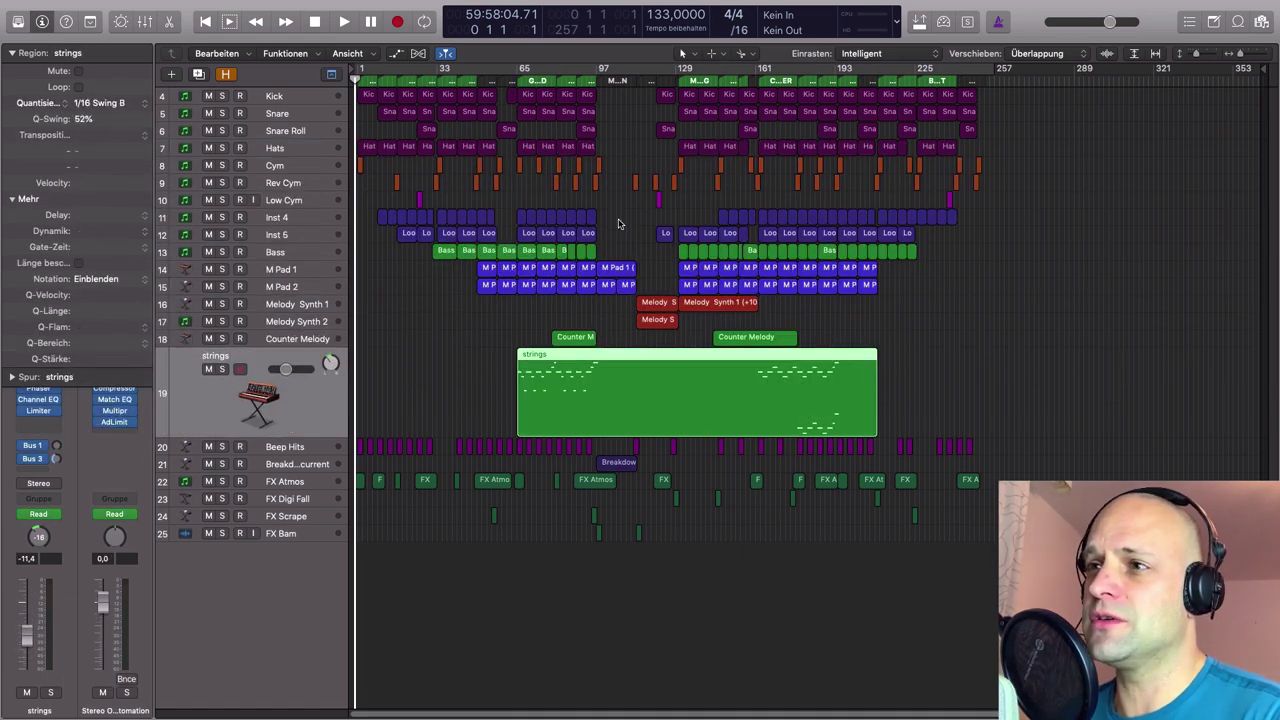
# - Move the focused-track zoom back up the track list from strings to the Cym track
pyautogui.press('Up')
pyautogui.press('Up')
pyautogui.press('Up')
pyautogui.press('Up')
pyautogui.press('Up')
pyautogui.press('Up')
pyautogui.press('Up')
pyautogui.press('Up')
pyautogui.press('Up')
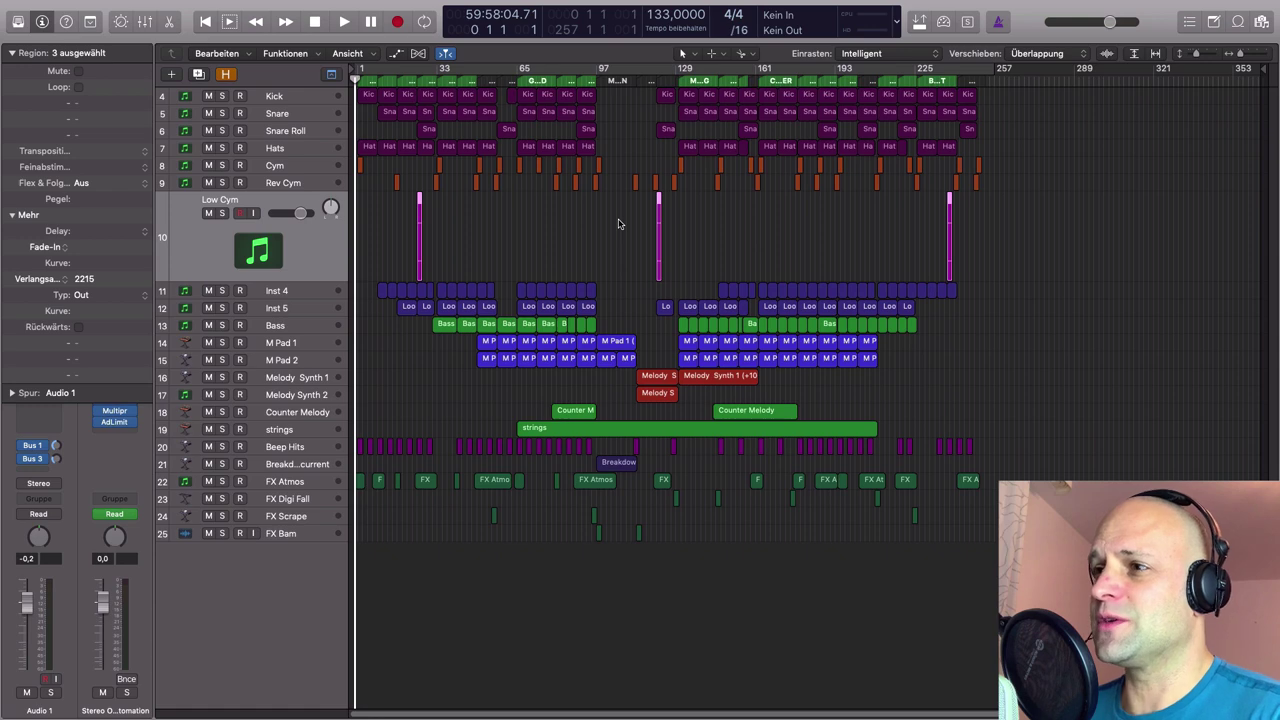
pyautogui.press('Up')
pyautogui.press('Up')
pyautogui.press('Up')
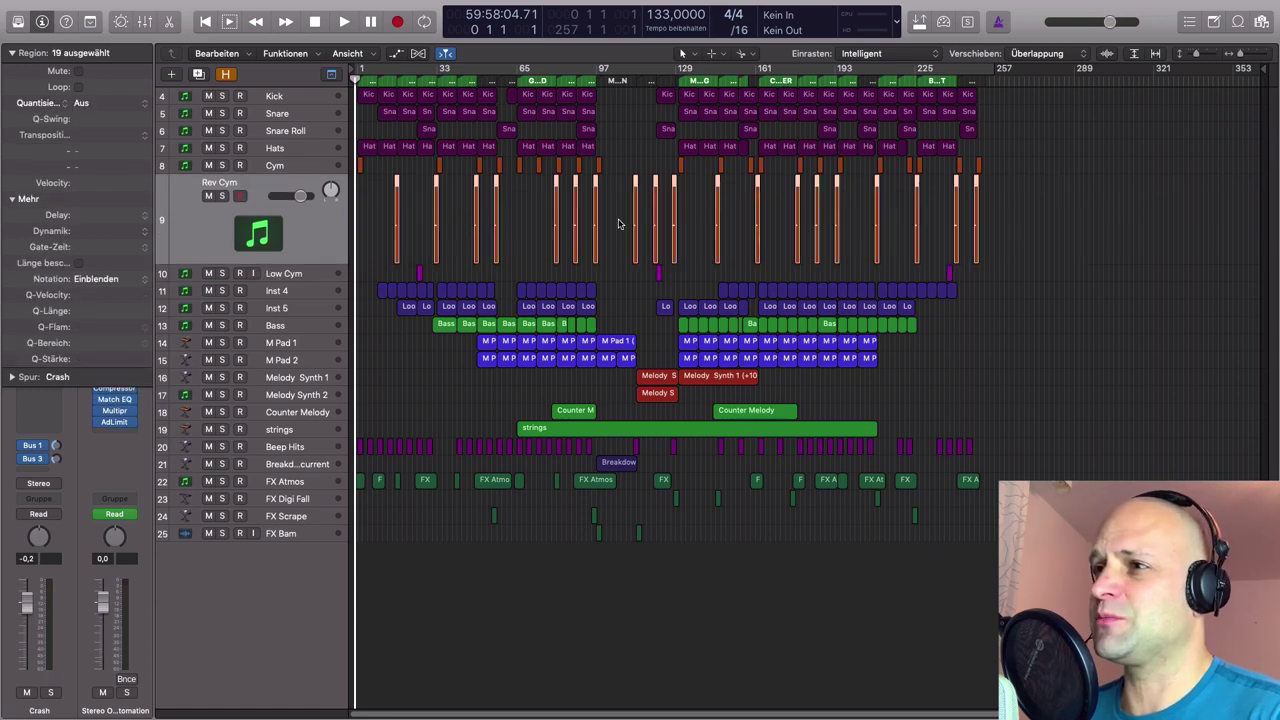
pyautogui.press('Down')
pyautogui.press('Down')
pyautogui.press('Down')
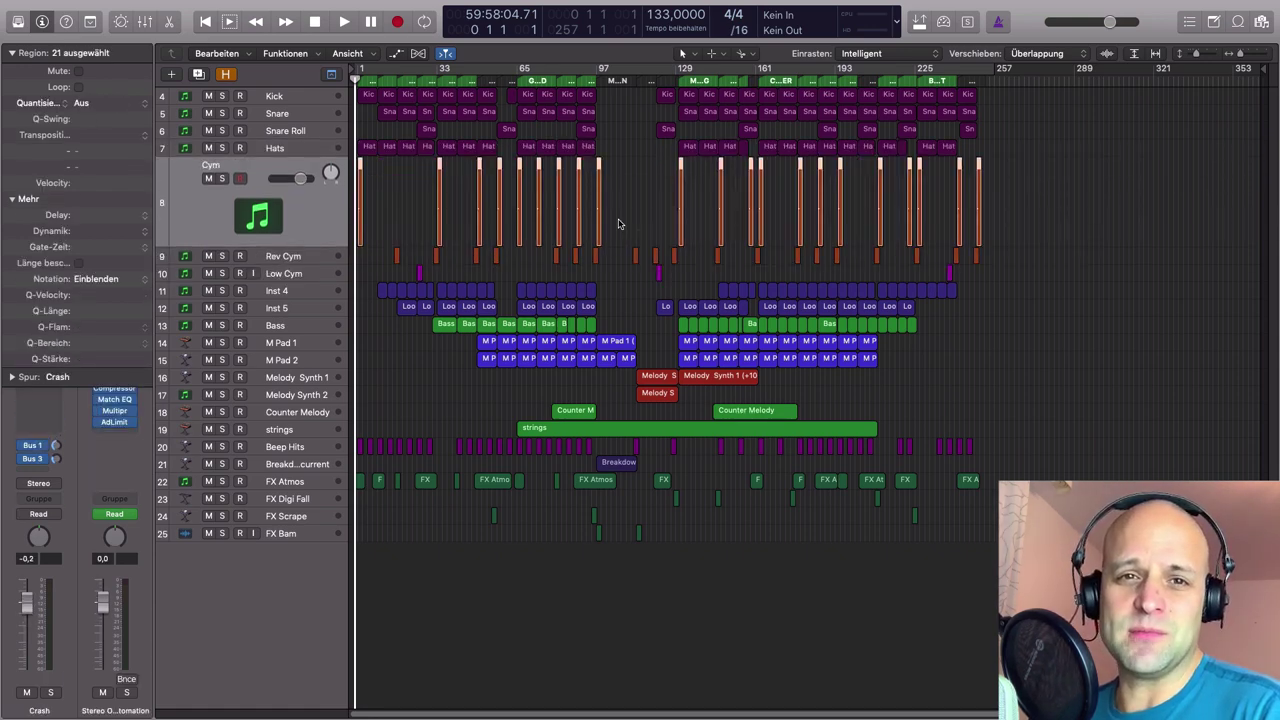
# - Move the focused-track zoom down from Cym through Melody Synth 2 to the strings track
pyautogui.press('Down')
pyautogui.press('Down')
pyautogui.press('Down')
pyautogui.press('Down')
pyautogui.press('Down')
pyautogui.press('Down')
pyautogui.press('Down')
pyautogui.press('Down')
pyautogui.press('Down')
pyautogui.press('Down')
pyautogui.press('Down')
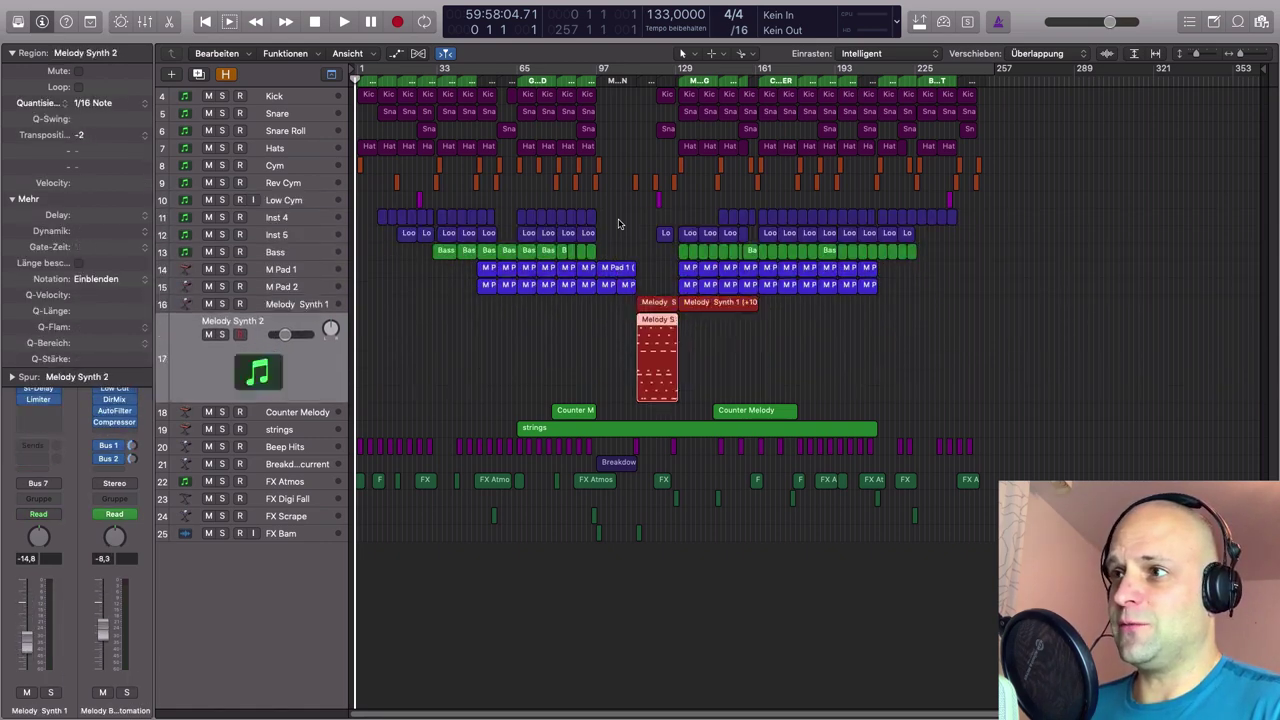
pyautogui.press('Up')
pyautogui.press('Up')
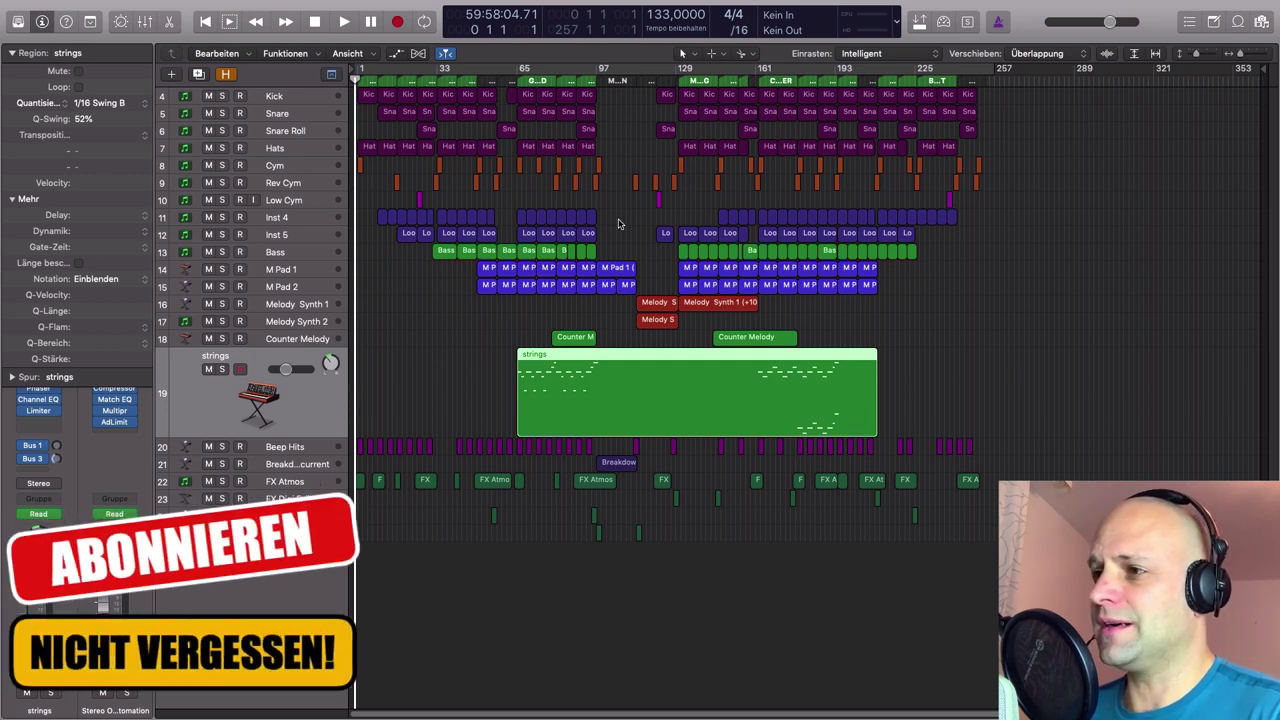
# - Turn off the focused-track zoom and move the track selection from strings up to the Inst 4 track
pyautogui.hotkey('ctrl', 'z')
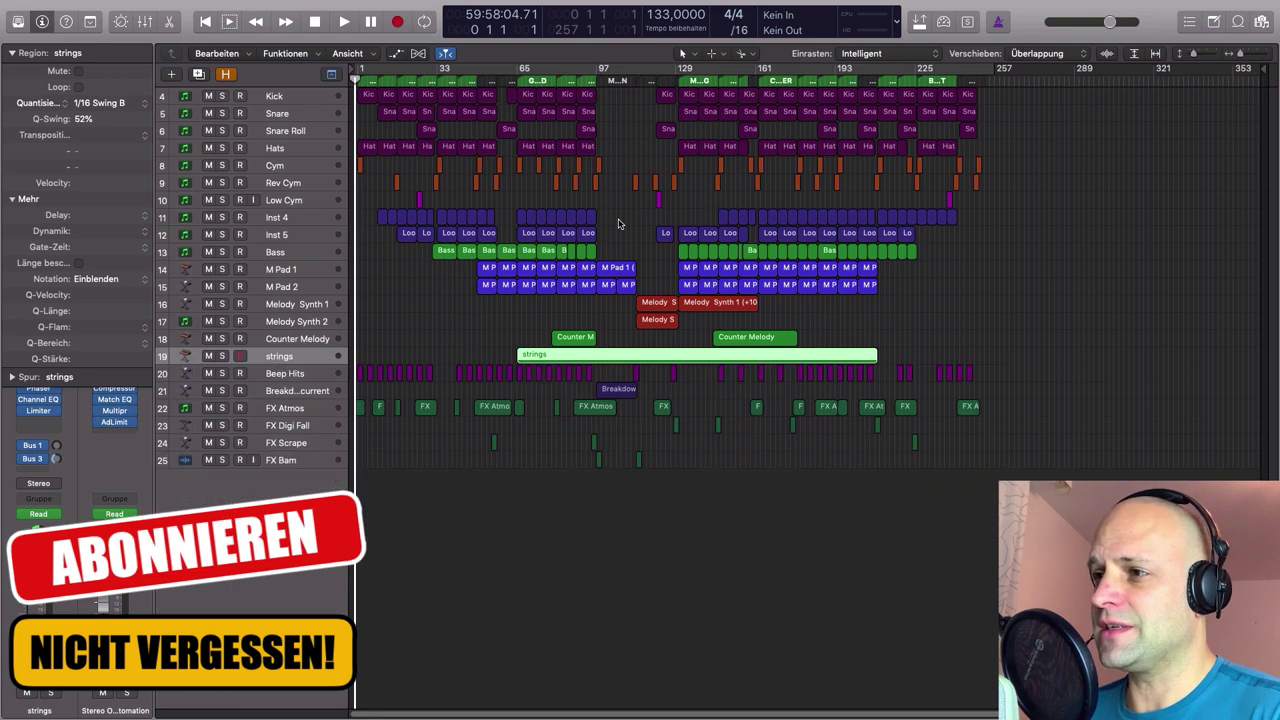
pyautogui.press('Up')
pyautogui.press('Up')
pyautogui.press('Up')
pyautogui.press('Up')
pyautogui.press('Up')
pyautogui.press('Up')
pyautogui.press('Up')
pyautogui.press('Up')
pyautogui.press('Up')
pyautogui.press('Up')
pyautogui.press('Up')
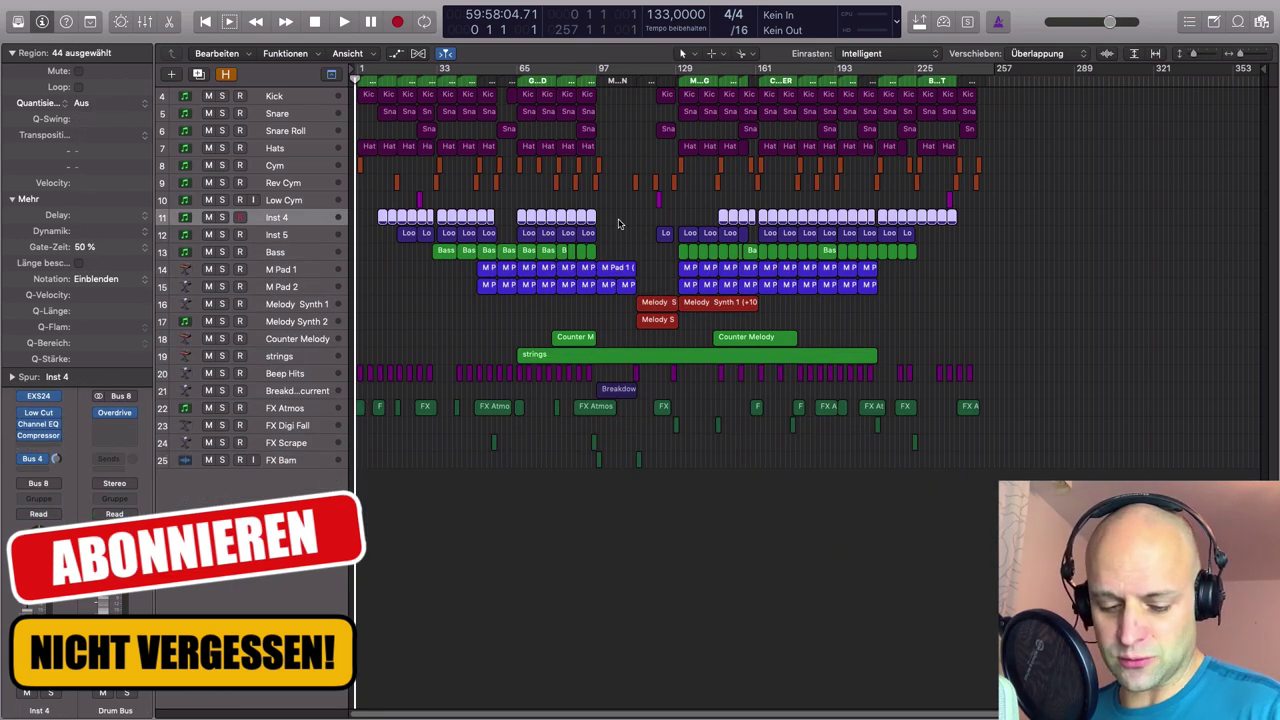
pyautogui.press('Up')
pyautogui.press('Up')
pyautogui.press('Up')
pyautogui.press('Up')
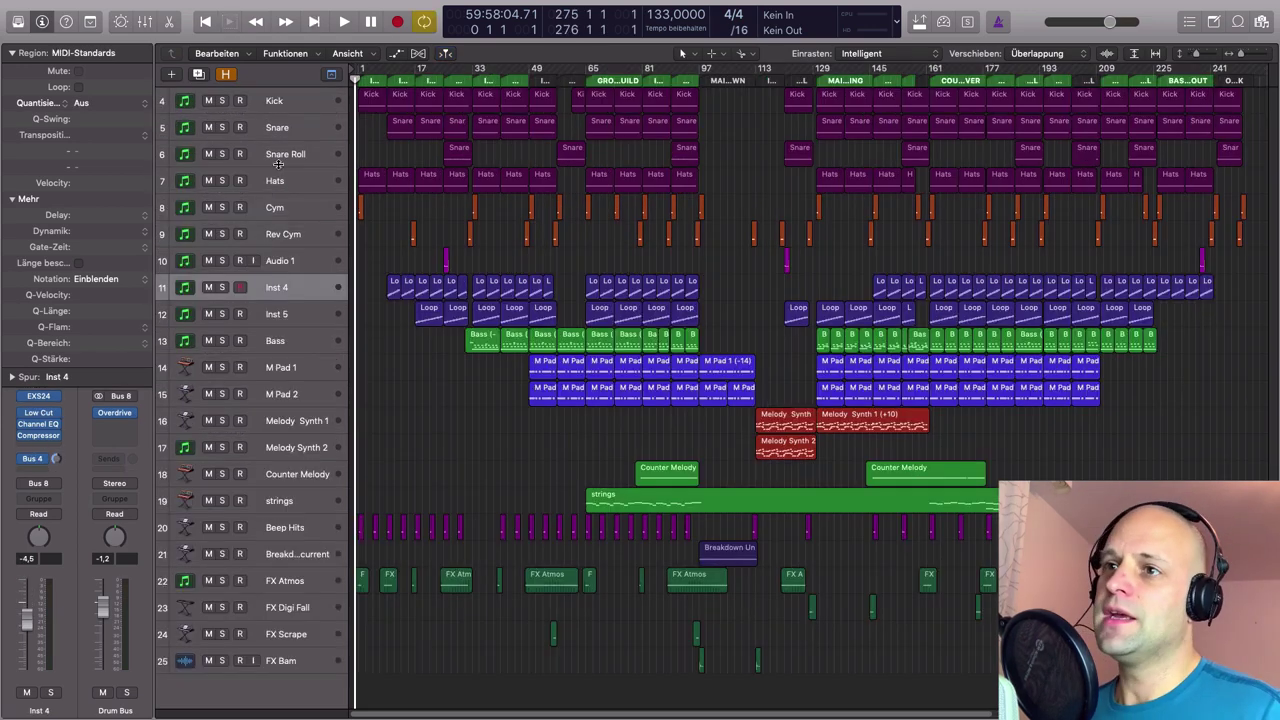
# - Enlarge the Snare Roll, Inst 5, Kick and Melody Synth 1 tracks individually and reduce the height of the Rev Cym track
pyautogui.moveTo(281, 168); pyautogui.dragTo(281, 208)
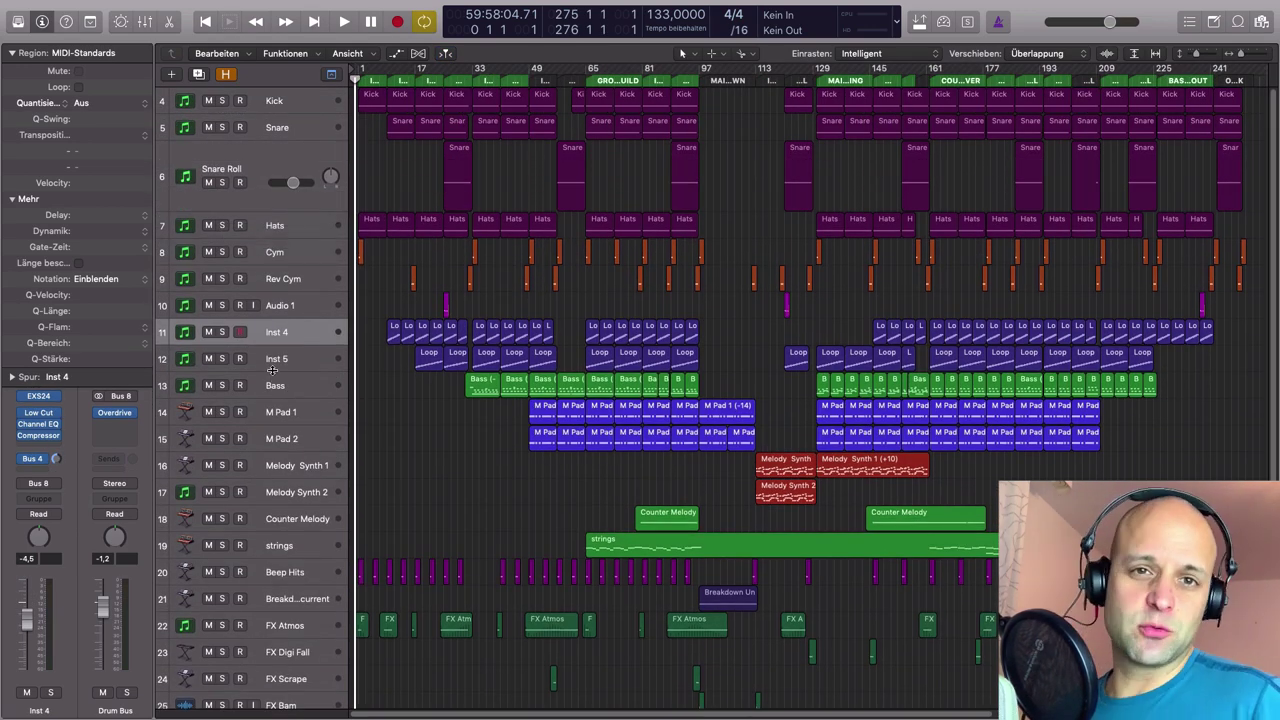
pyautogui.moveTo(275, 371); pyautogui.dragTo(275, 410)
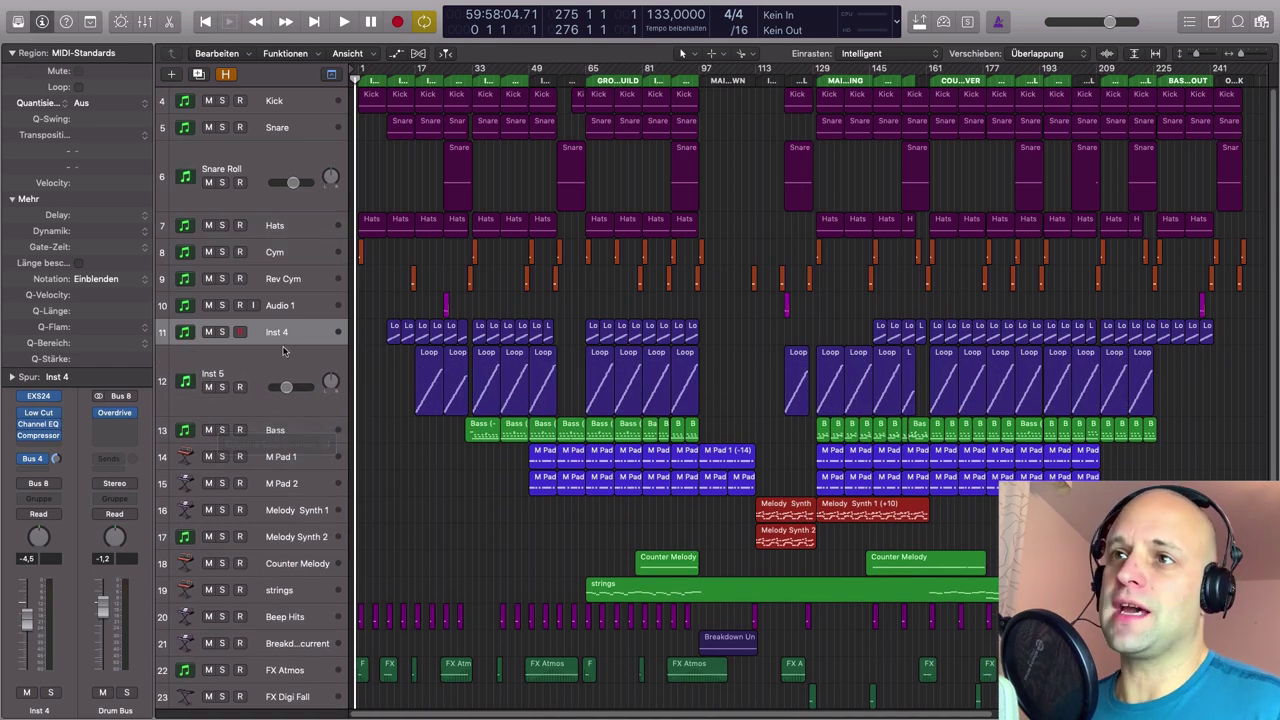
pyautogui.click(283, 298)
pyautogui.moveTo(283, 290); pyautogui.dragTo(283, 279)
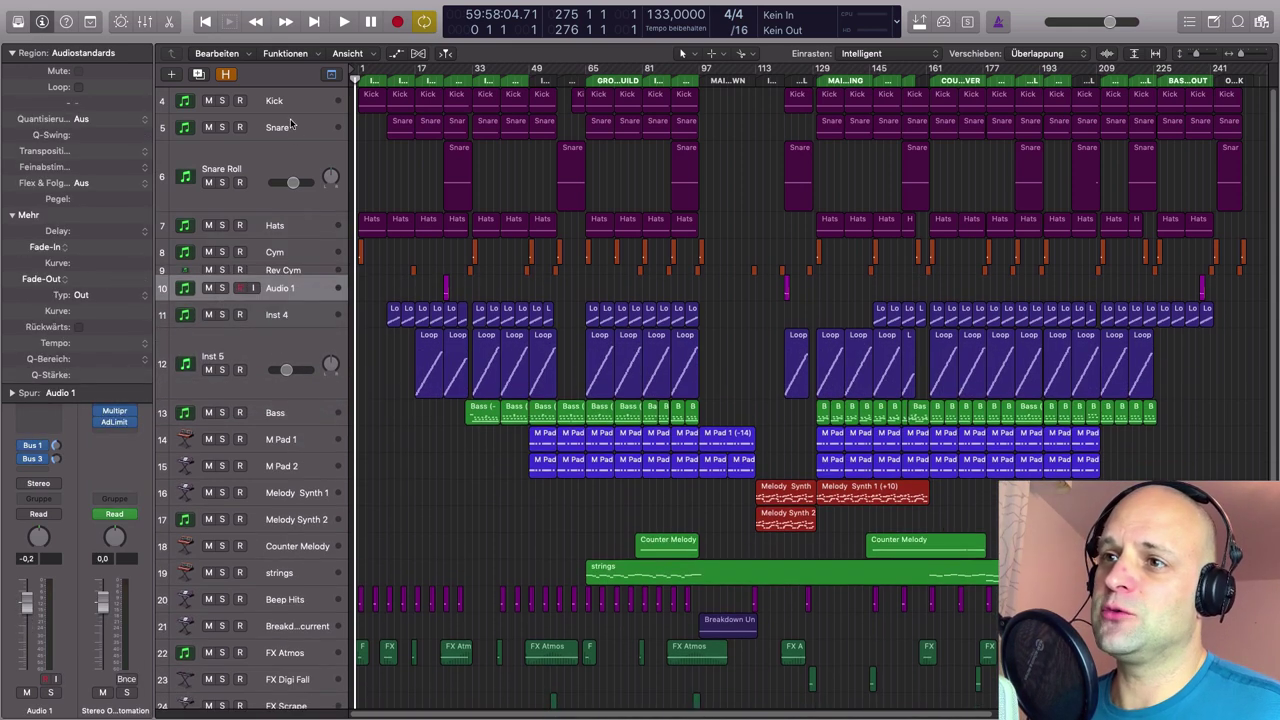
pyautogui.moveTo(291, 114); pyautogui.dragTo(291, 192)
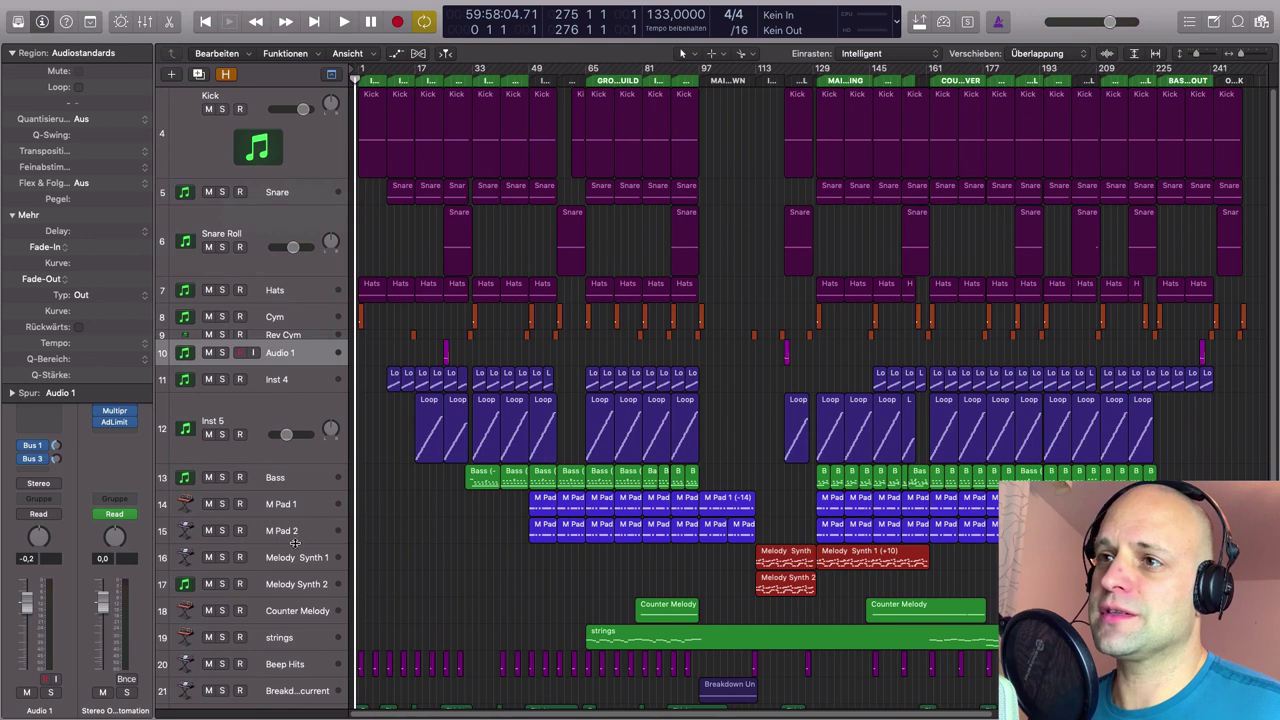
pyautogui.moveTo(285, 569); pyautogui.dragTo(287, 609)
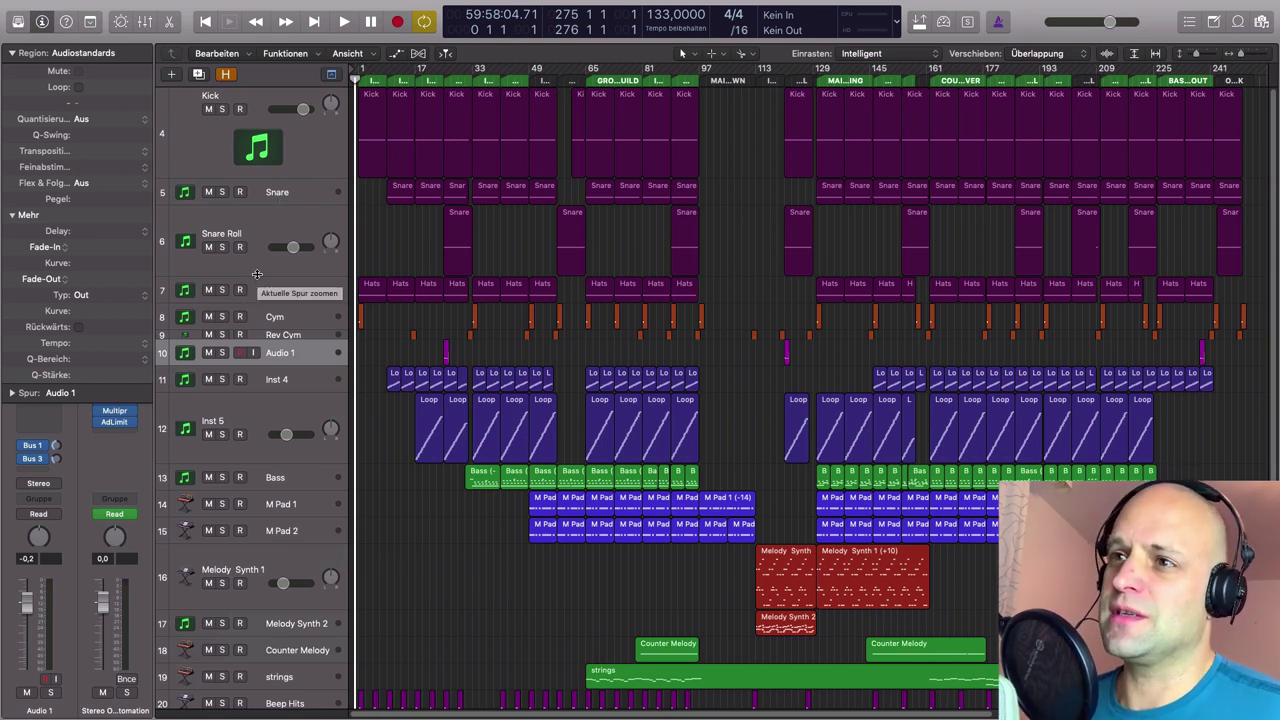
# - Reset the individually resized tracks to a uniform height
pyautogui.click(269, 204)
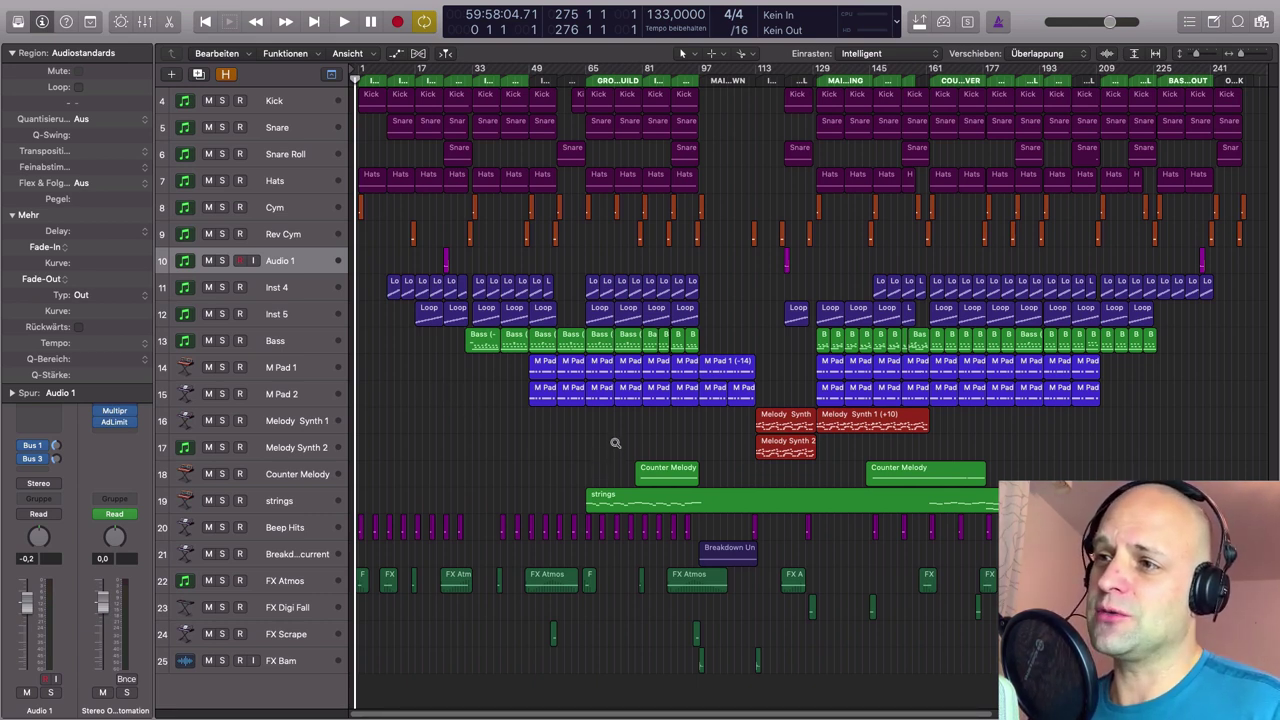
# - Zoom in on the first Counter Melody region with the Zoom tool and return to the full arrangement
pyautogui.moveTo(615, 443); pyautogui.dragTo(713, 503)
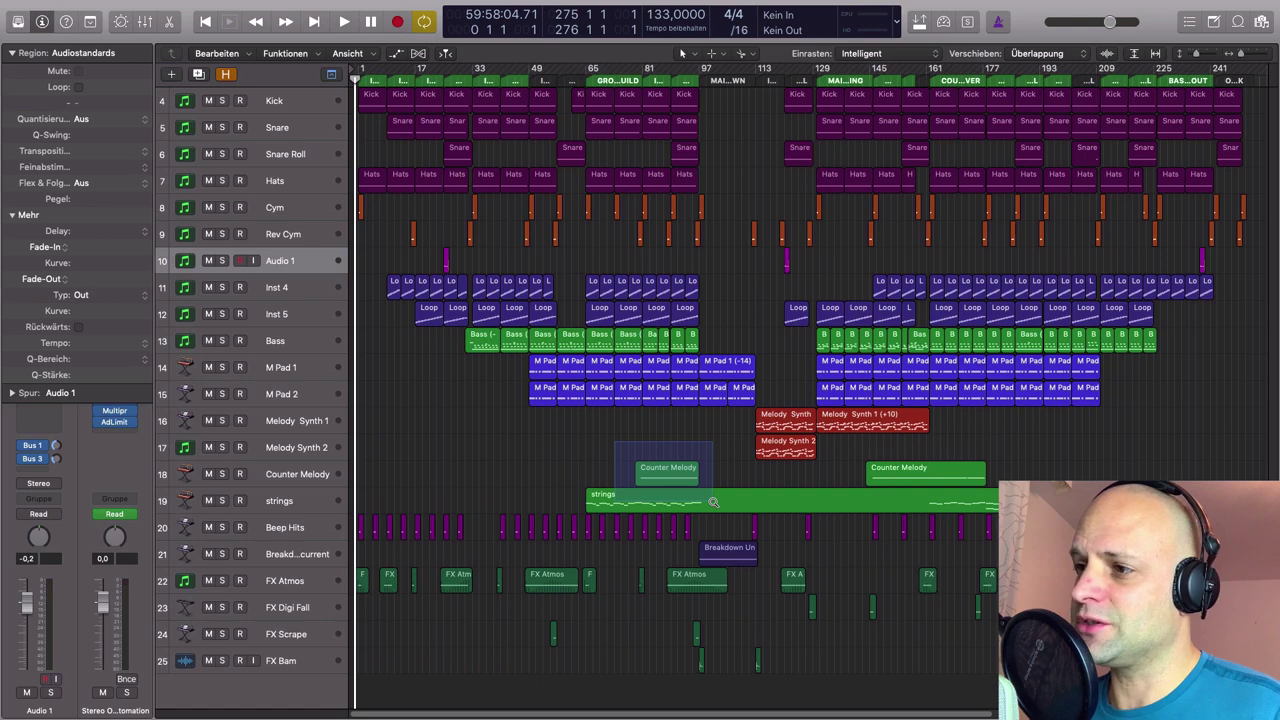
pyautogui.moveTo(713, 502); pyautogui.dragTo(710, 501)
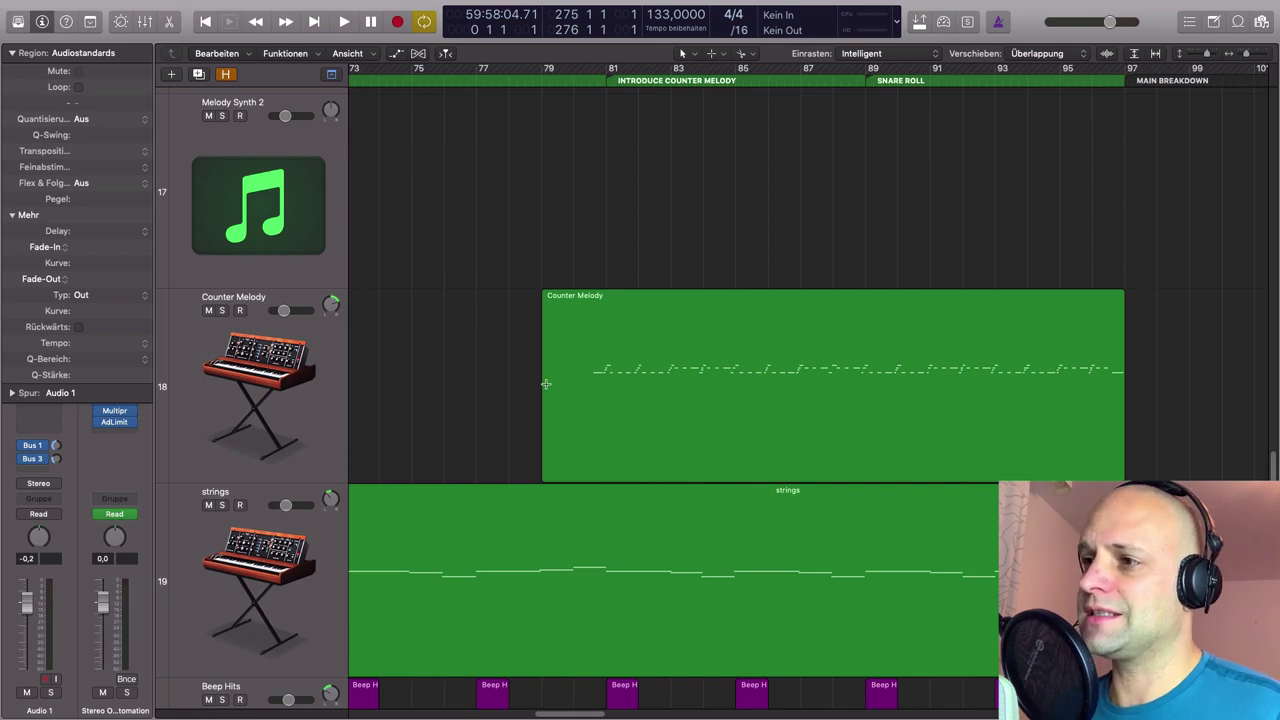
pyautogui.keyDown('ctrl'); pyautogui.keyDown('alt'); pyautogui.click(491, 318); pyautogui.keyUp('alt'); pyautogui.keyUp('ctrl')
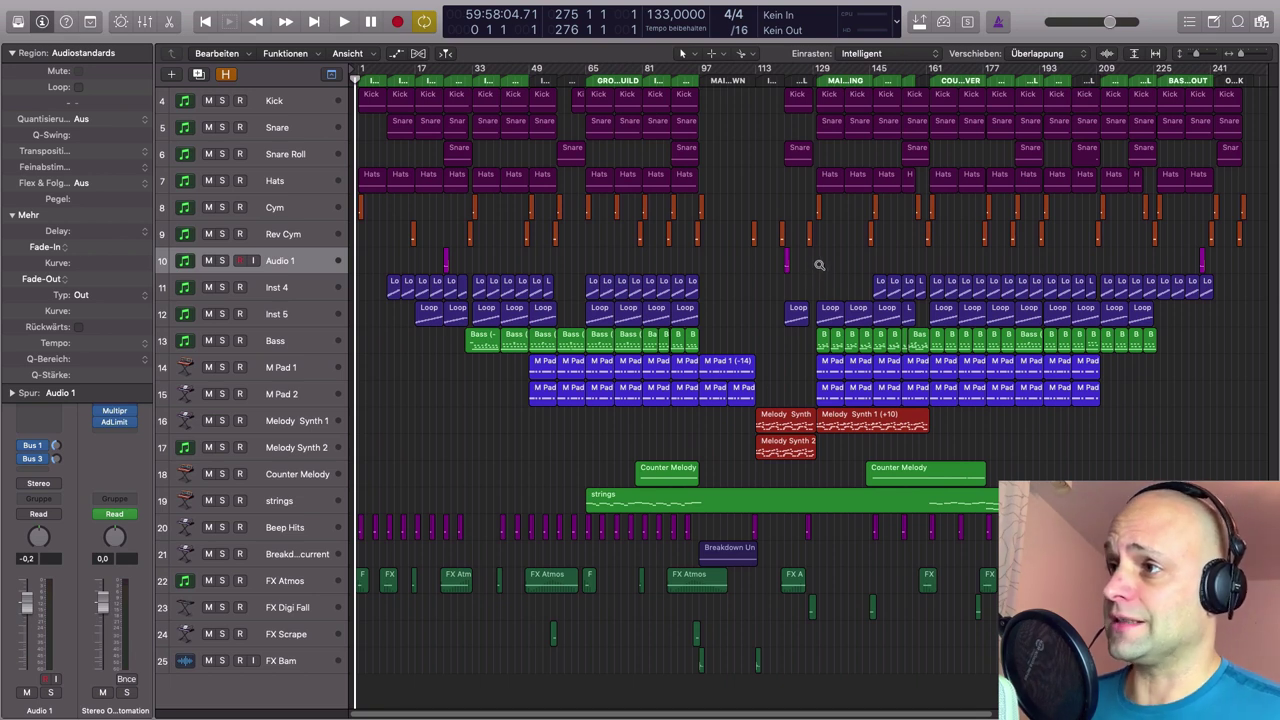
# - Zoom in two stages on the Loop 1a regions of the Inst 4 track, and step back out to the full arrangement
pyautogui.moveTo(817, 262); pyautogui.dragTo(914, 331)
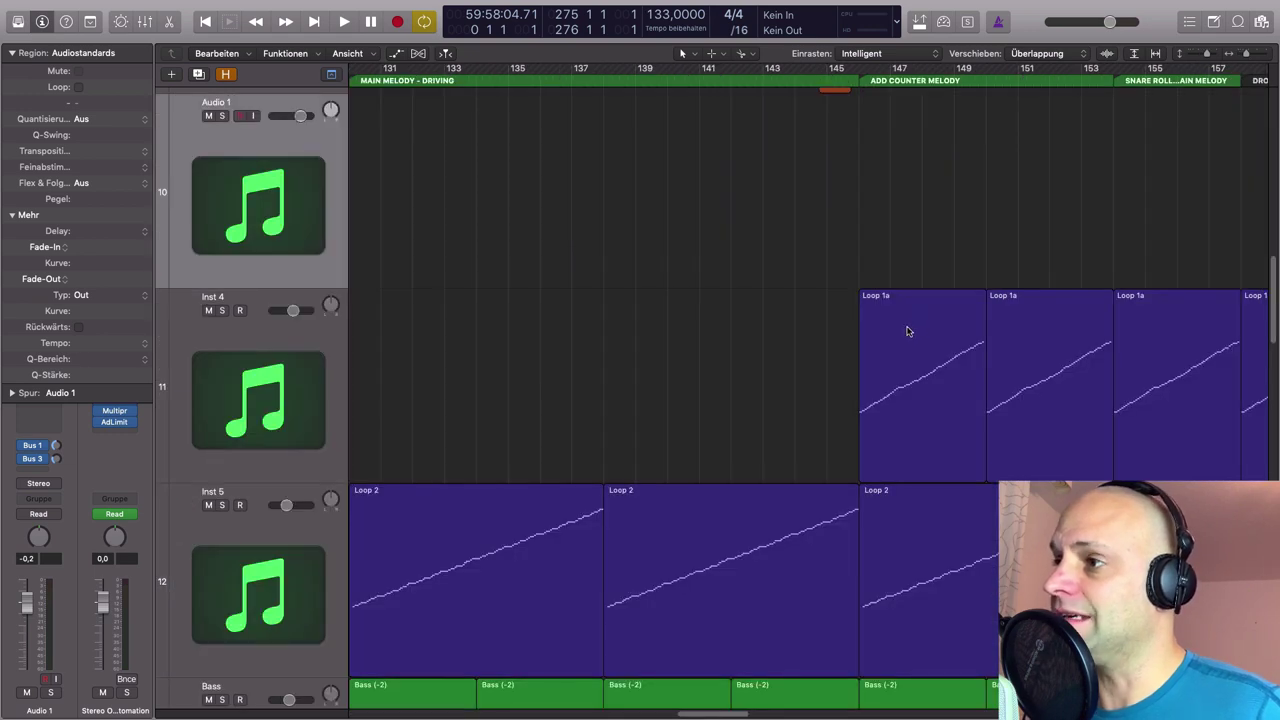
pyautogui.moveTo(824, 262); pyautogui.dragTo(1039, 499)
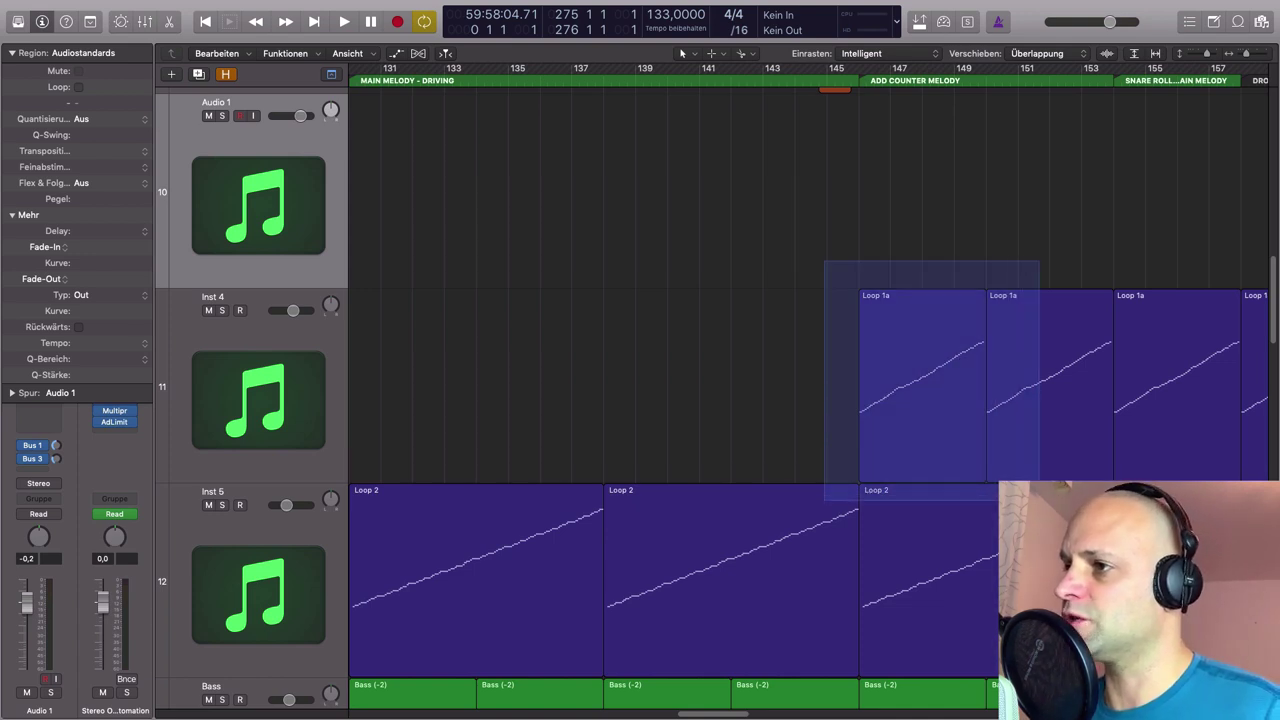
pyautogui.moveTo(1039, 499); pyautogui.dragTo(1039, 499)
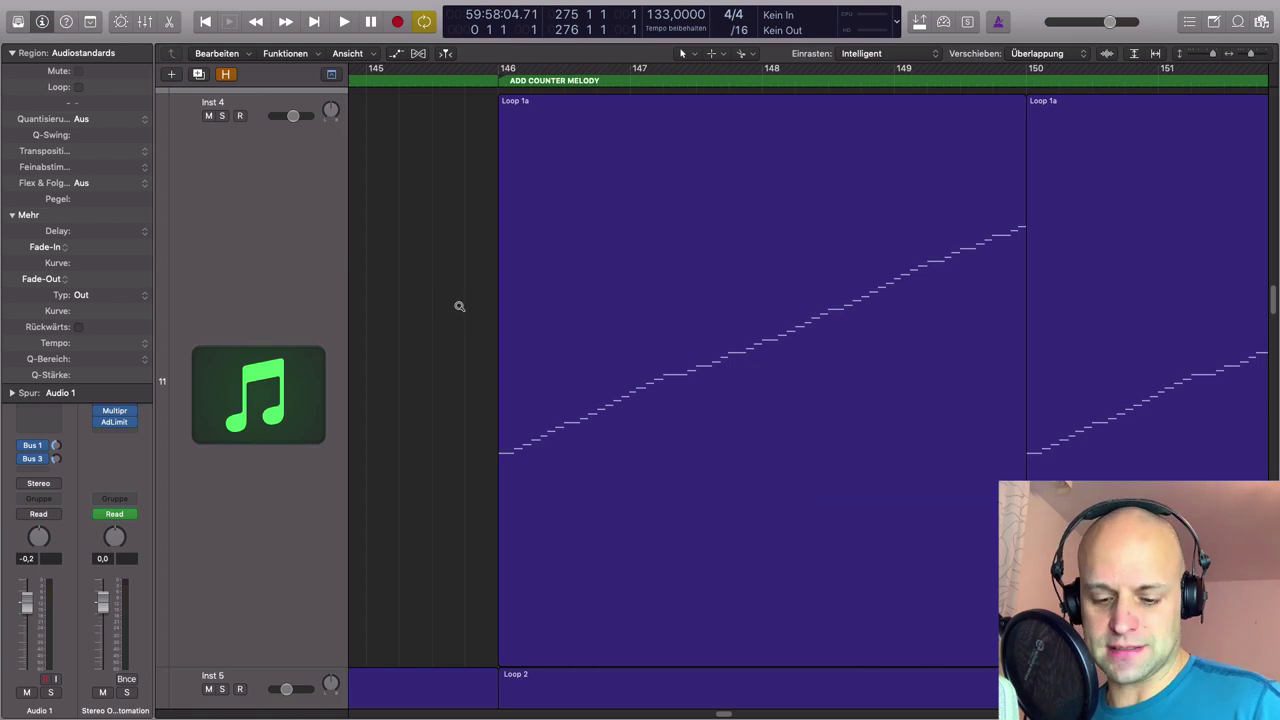
pyautogui.scroll(3, 457, 306)
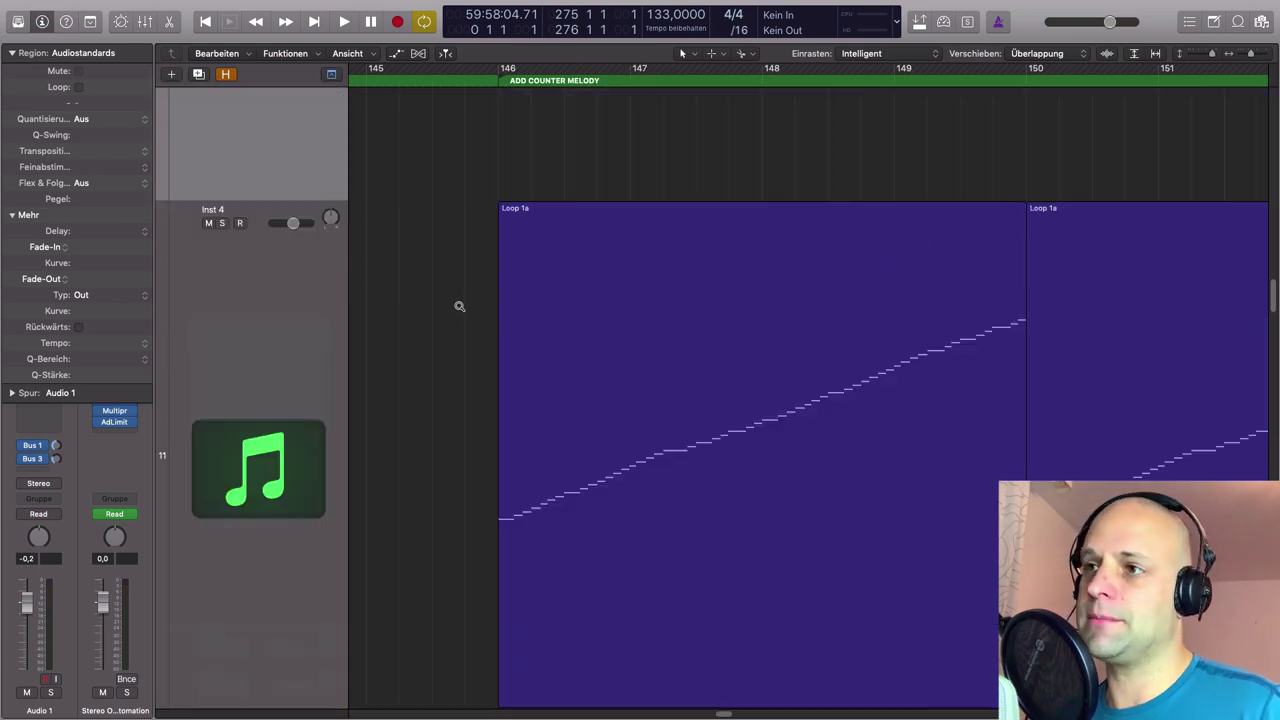
pyautogui.keyDown('ctrl'); pyautogui.keyDown('alt'); pyautogui.click(448, 249); pyautogui.keyUp('alt'); pyautogui.keyUp('ctrl')
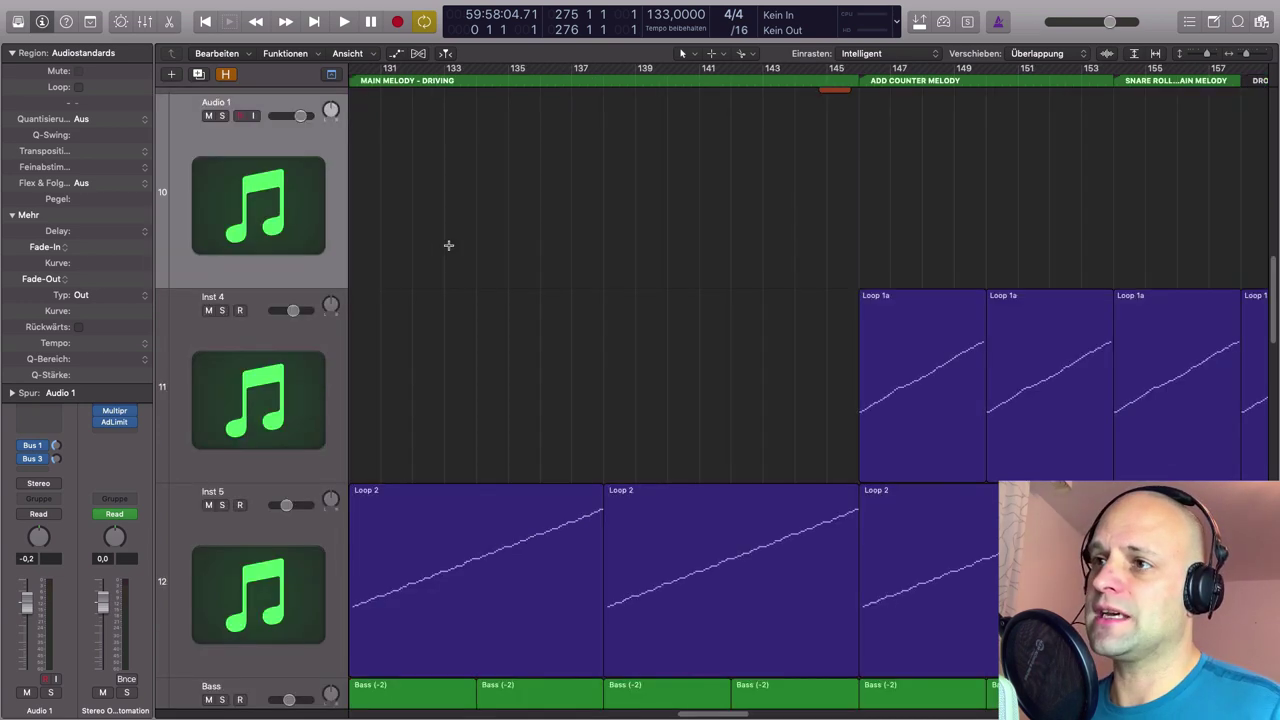
pyautogui.keyDown('ctrl'); pyautogui.keyDown('alt'); pyautogui.click(468, 328); pyautogui.keyUp('alt'); pyautogui.keyUp('ctrl')
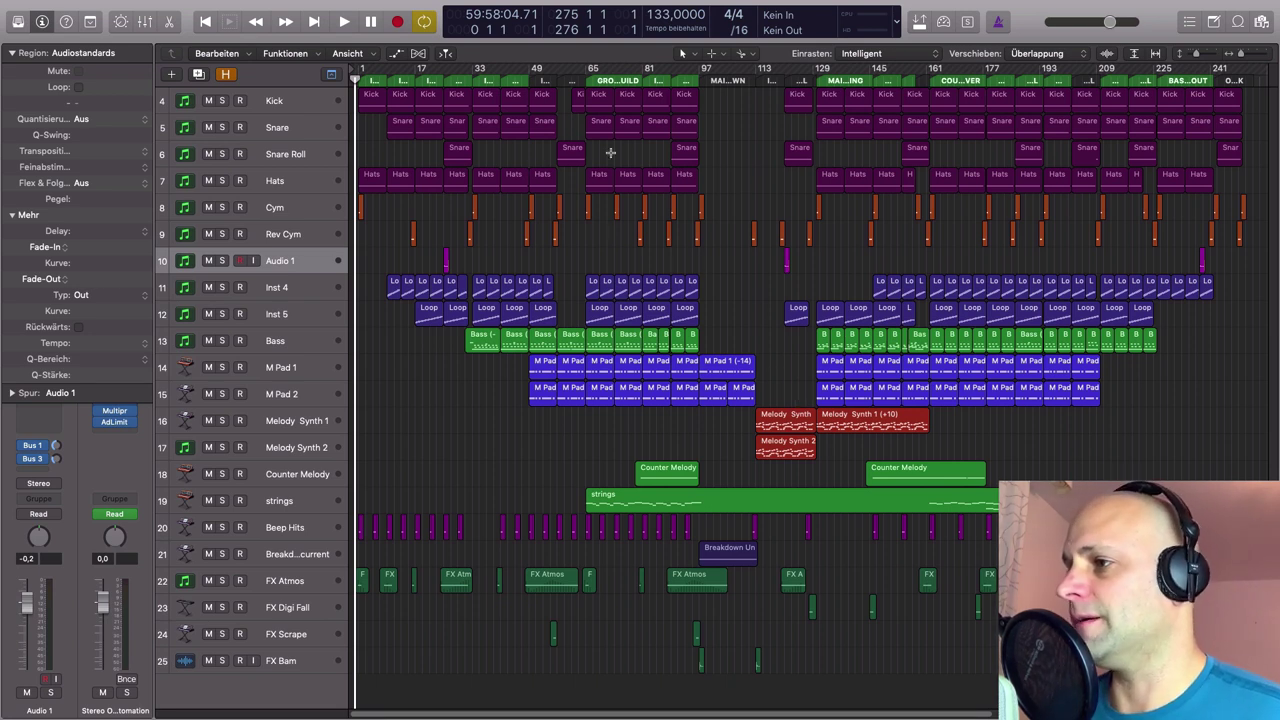
# - Select the Low Cym.3 region on the Audio 1 track and zoom it to fill the arrangement view
pyautogui.click(787, 259)
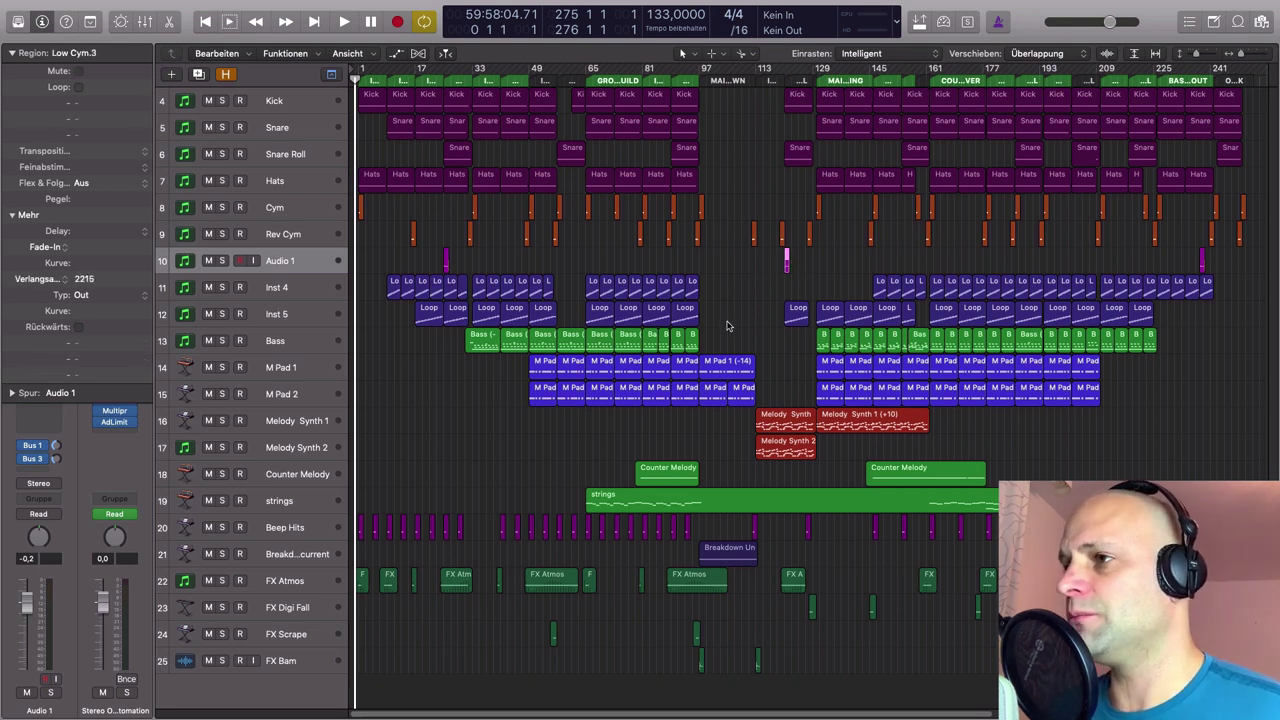
pyautogui.click(815, 265)
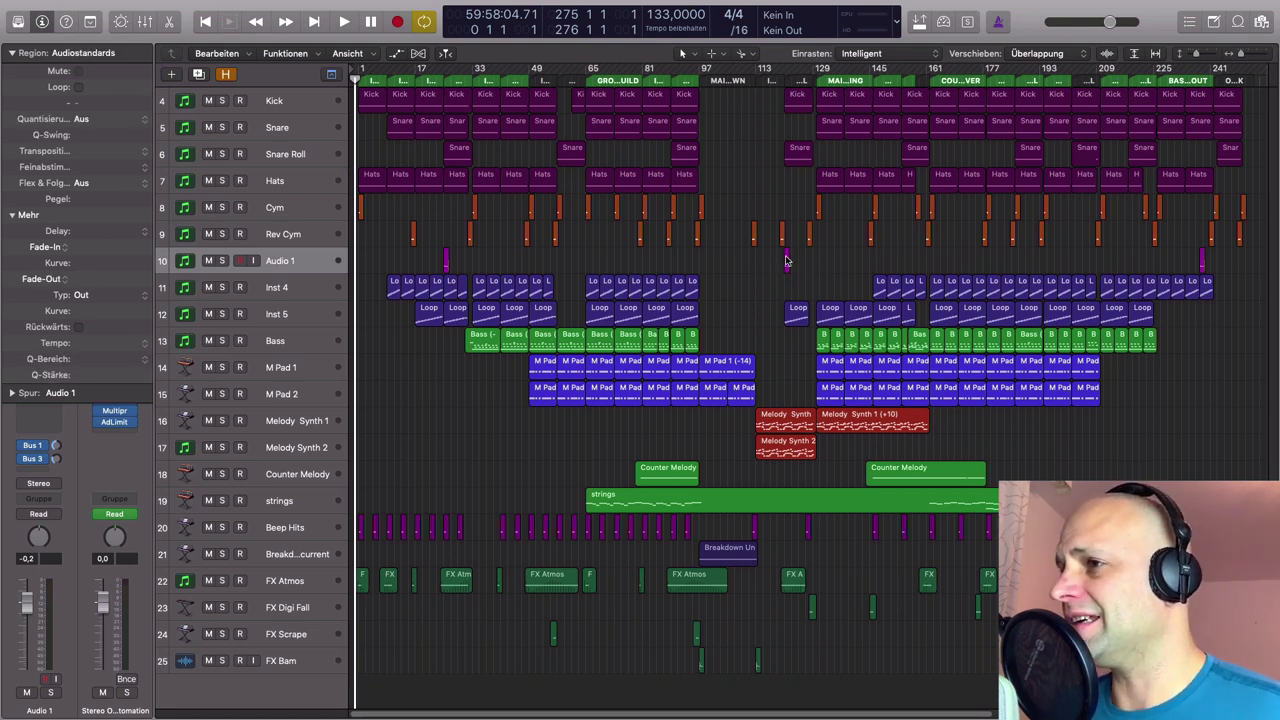
pyautogui.click(787, 259)
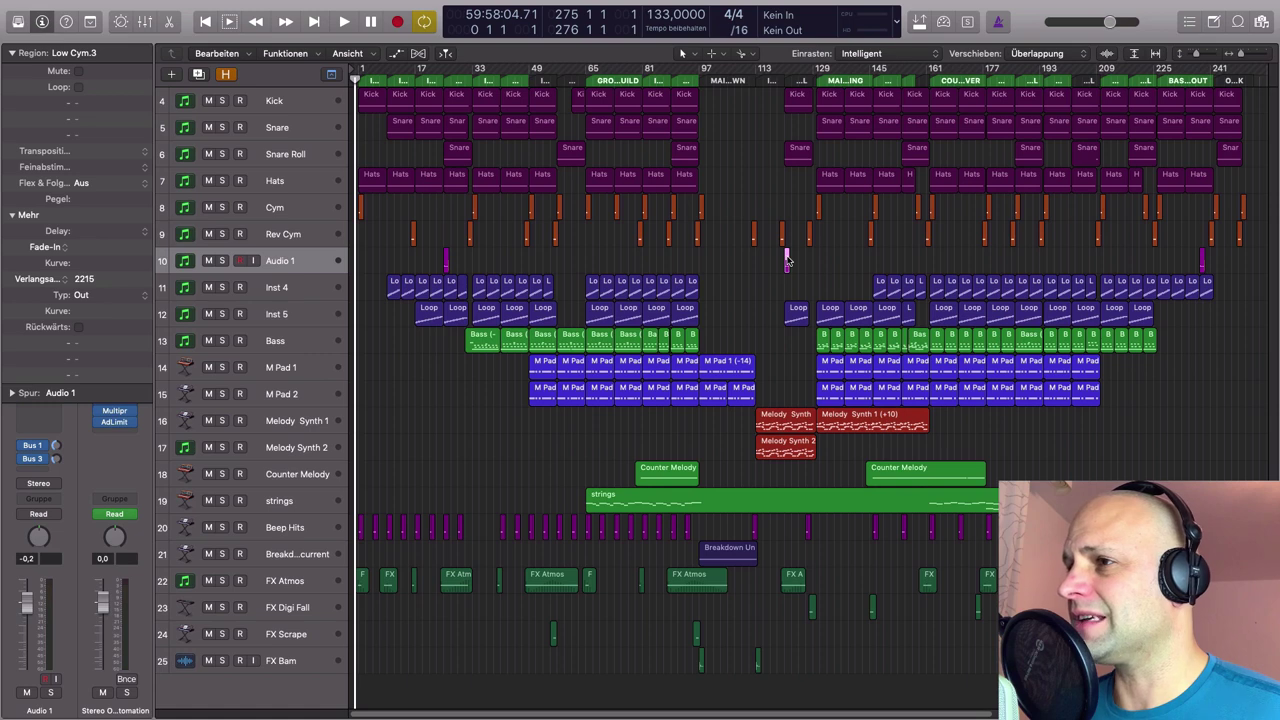
pyautogui.press('z')
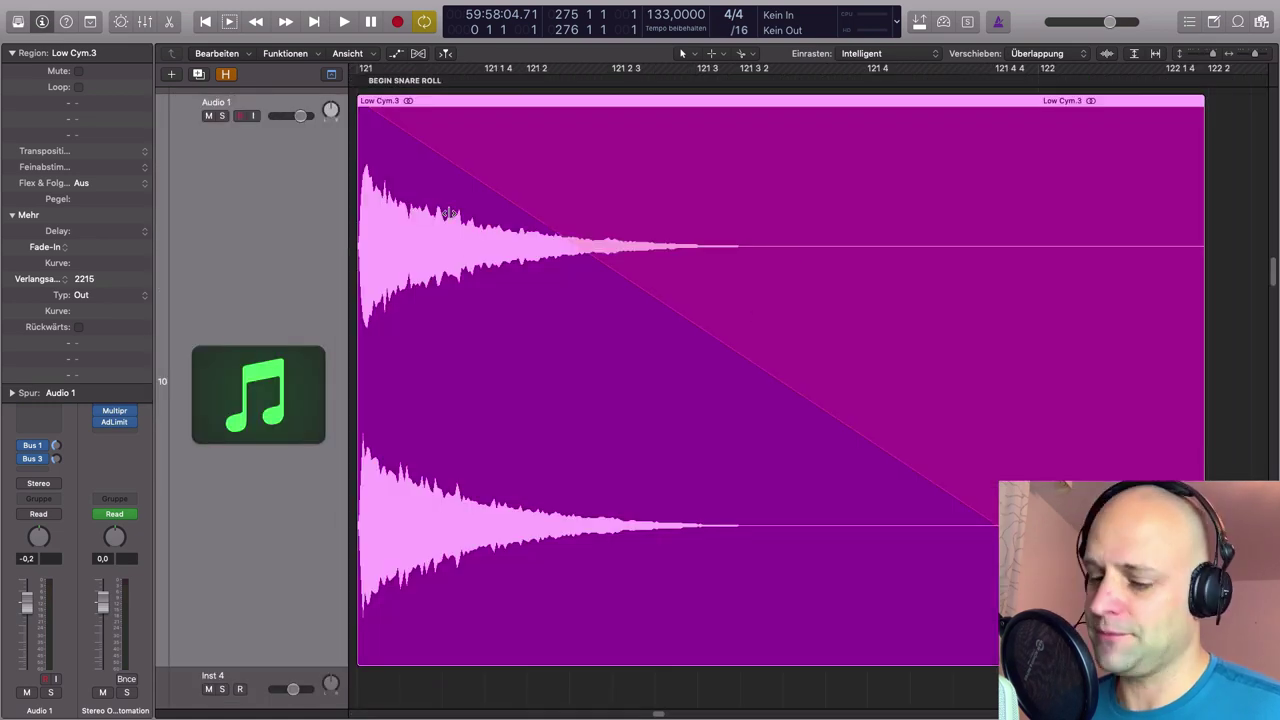
pyautogui.hscroll(-2, 665, 399)
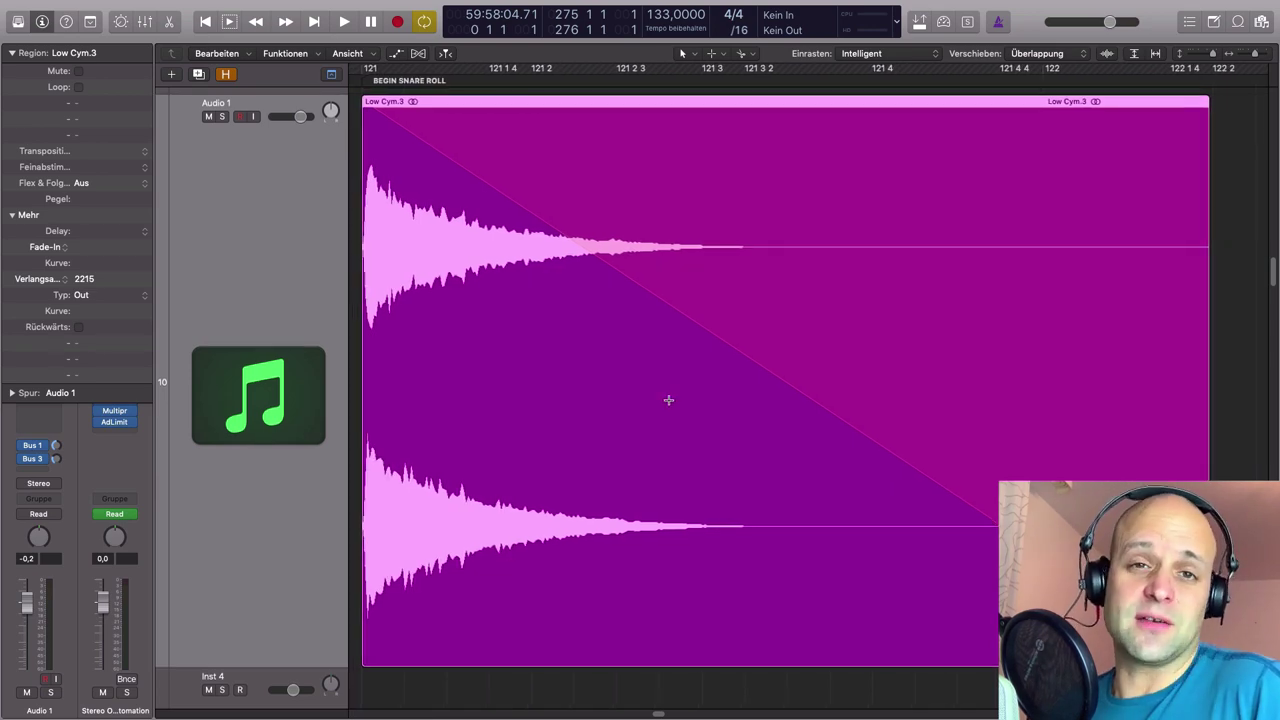
# - Return to the full arrangement and zoom in on the three Cym regions between about bars 81 and 97
pyautogui.press('z')
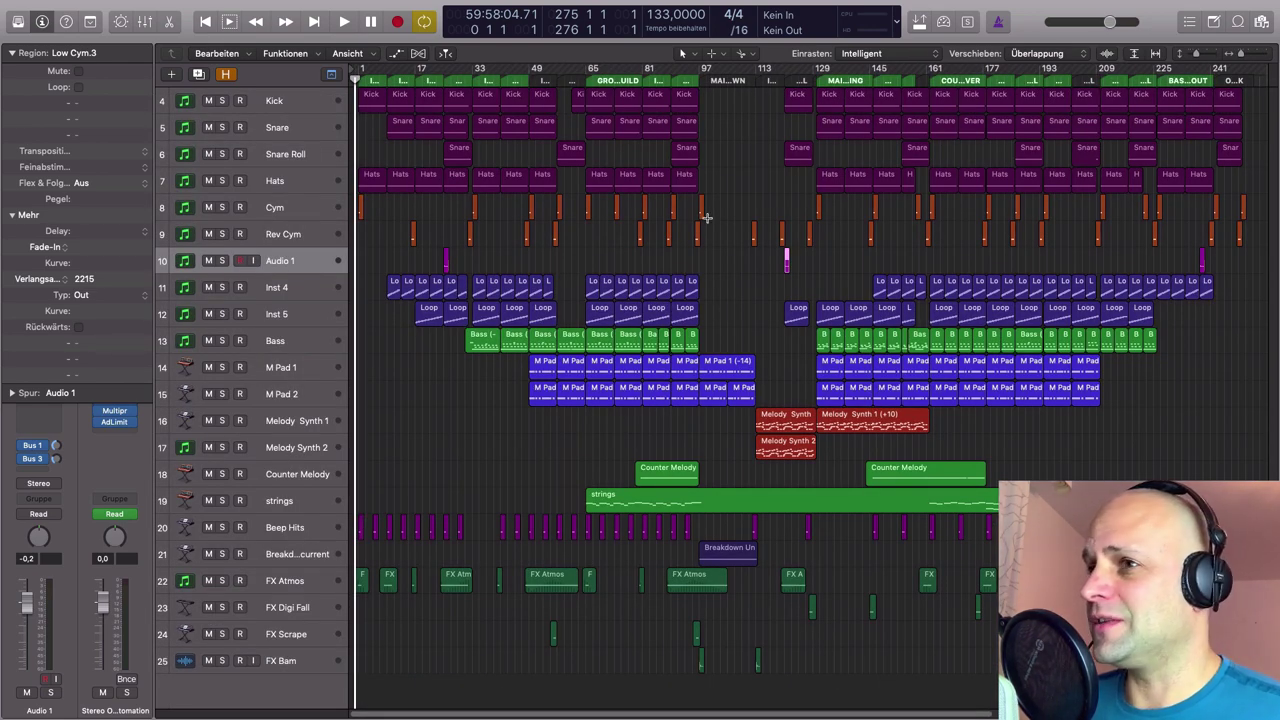
pyautogui.moveTo(728, 207); pyautogui.dragTo(645, 213)
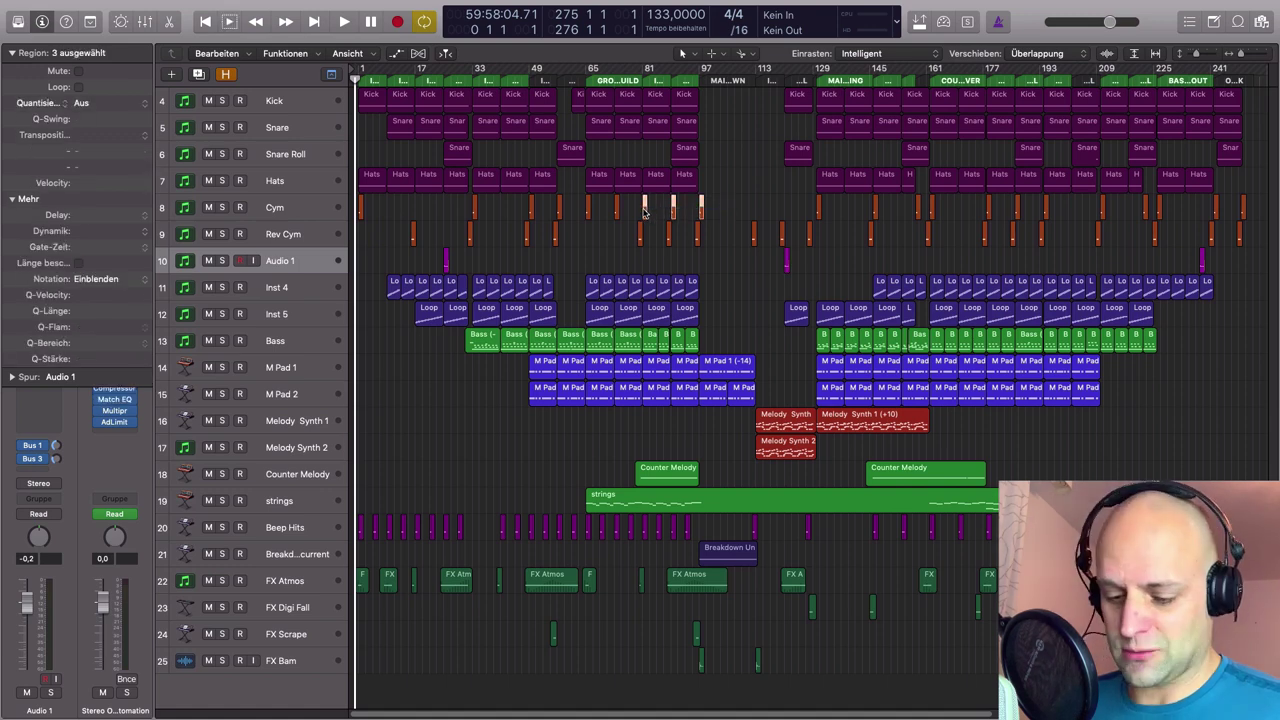
pyautogui.press('z')
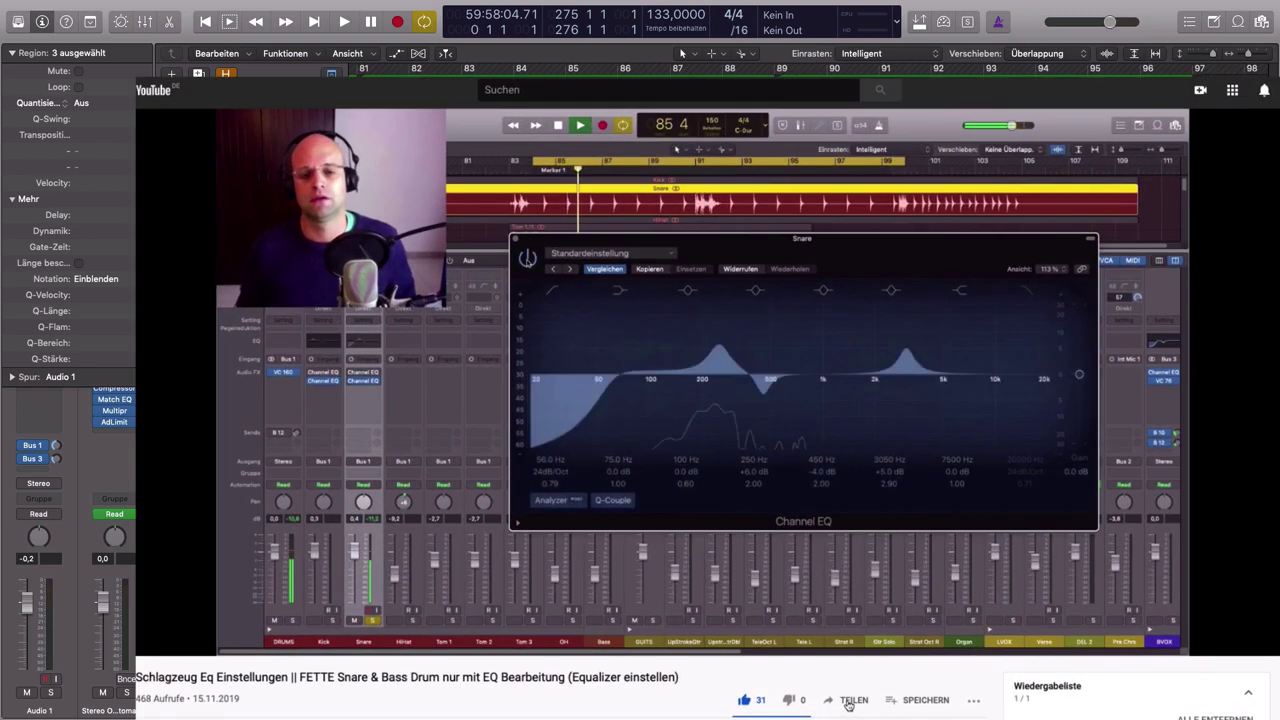
pyautogui.click(850, 701)
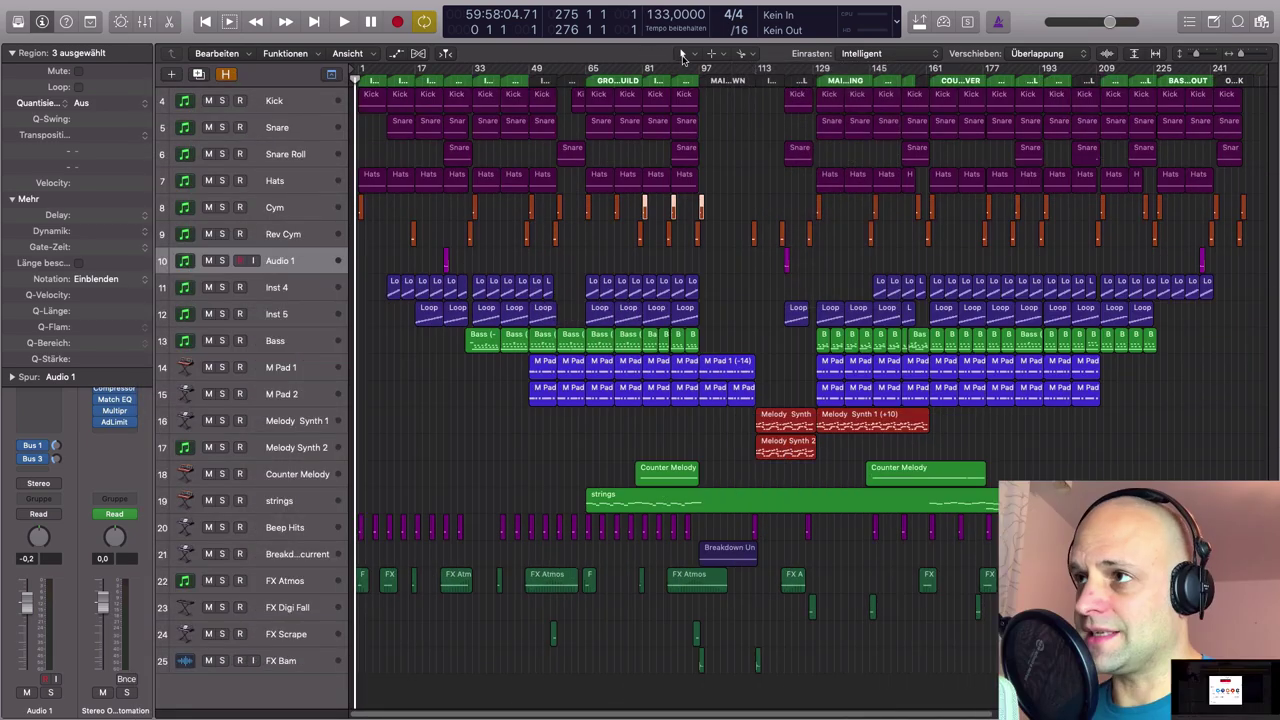
# - Zoom in on the Snare Roll to Inst 5 area from about bar 109 with the Zoom tool, step back out and restore the Pointer tool
pyautogui.click(684, 54)
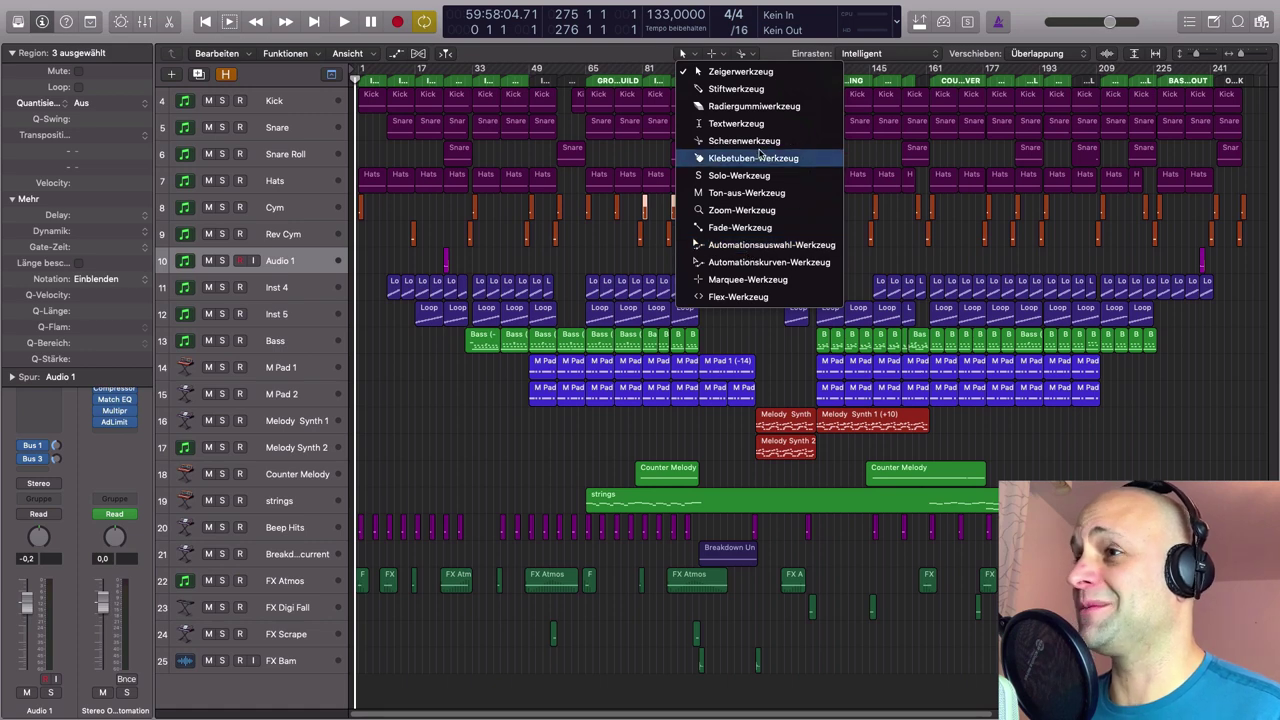
pyautogui.click(740, 210)
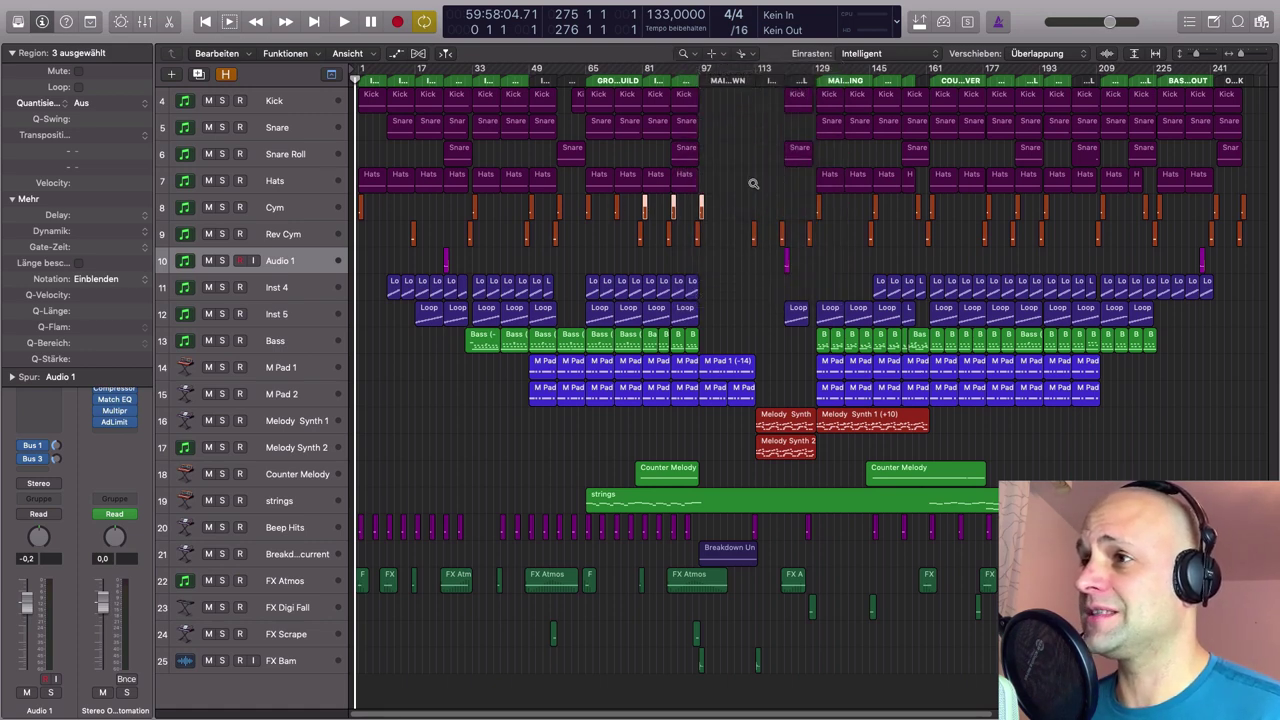
pyautogui.moveTo(748, 134); pyautogui.dragTo(1012, 336)
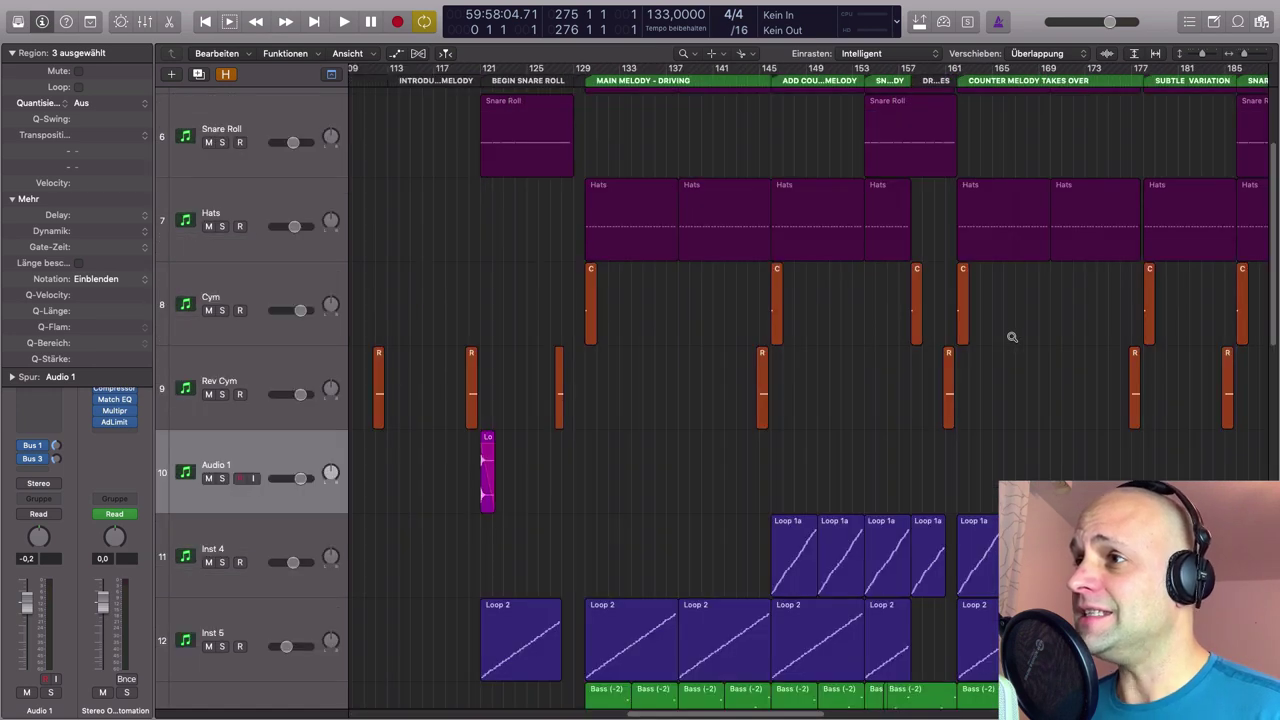
pyautogui.click(704, 298)
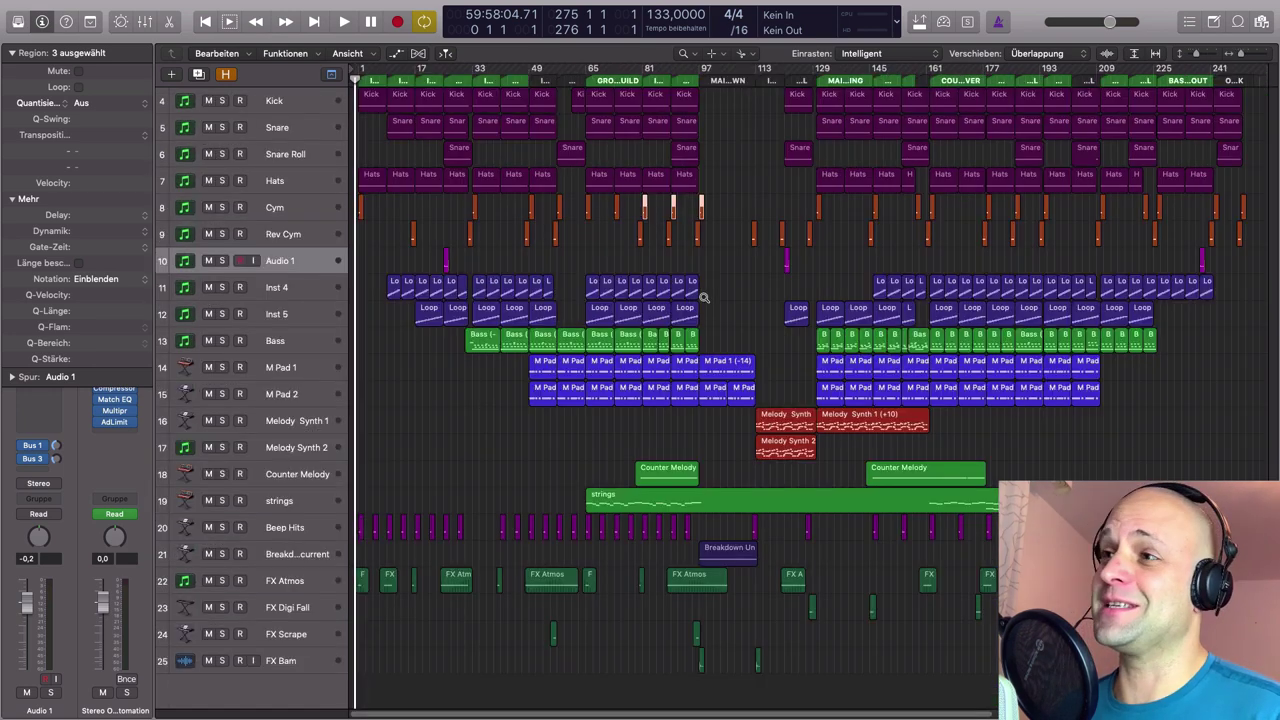
pyautogui.click(690, 57)
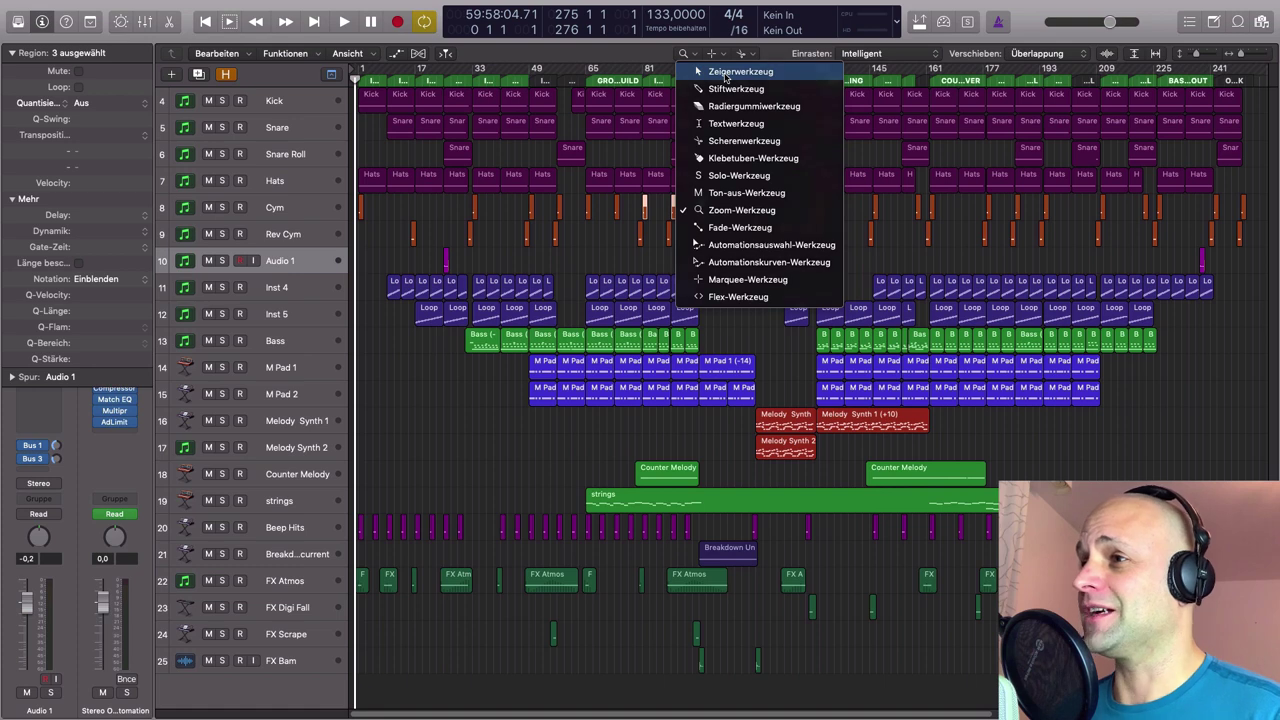
pyautogui.click(726, 76)
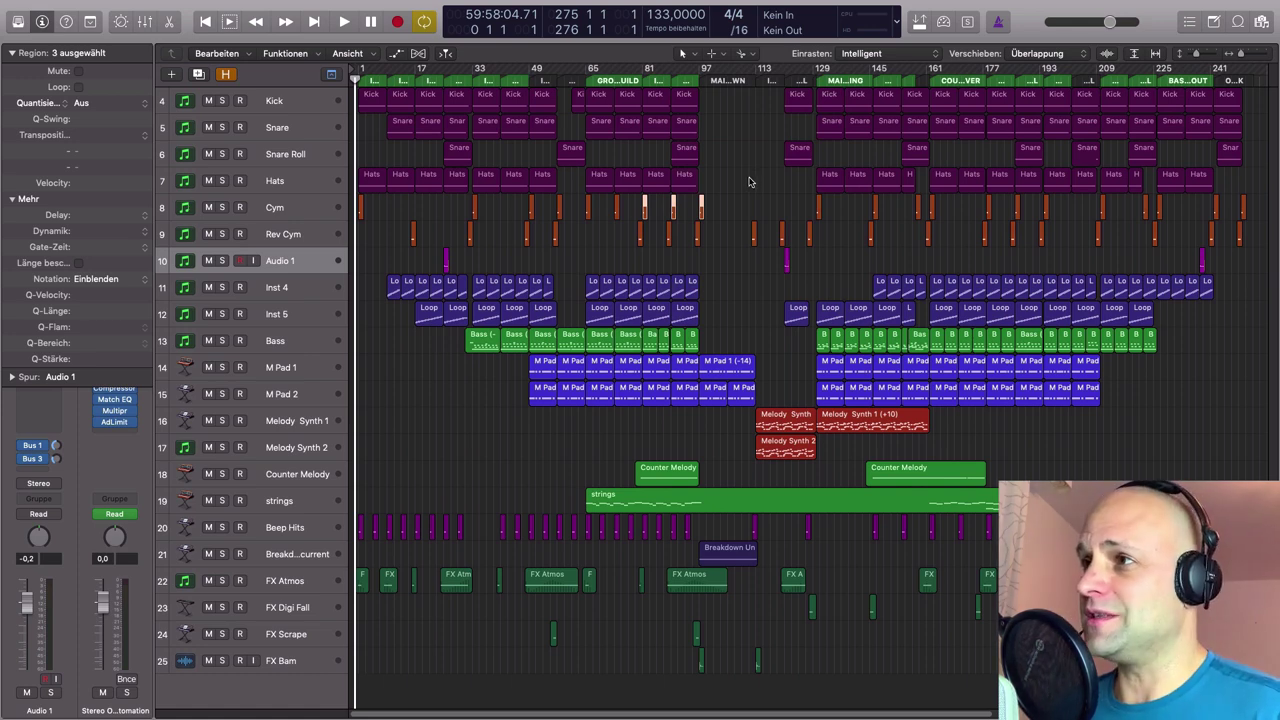
# - Turn on waveform zoom and zoom the Low Cym.3 region on the Audio 1 track to fill the arrangement view
pyautogui.click(1106, 54)
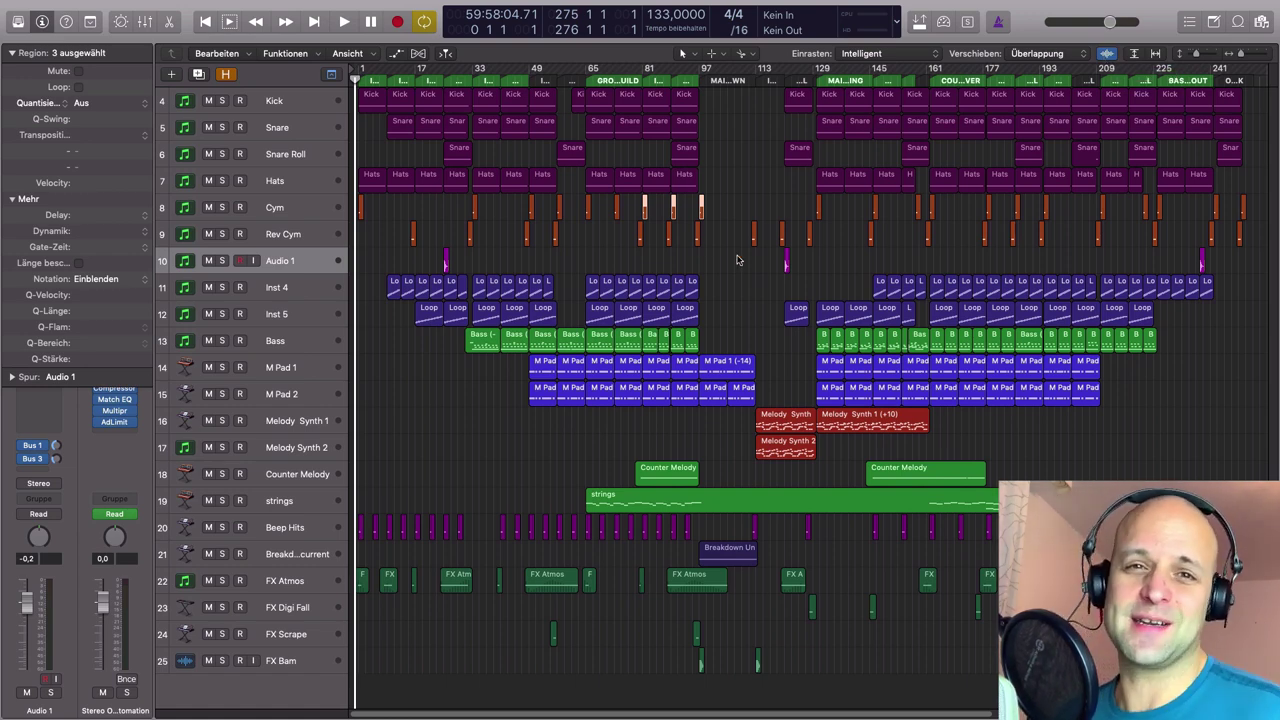
pyautogui.moveTo(748, 238); pyautogui.dragTo(786, 264)
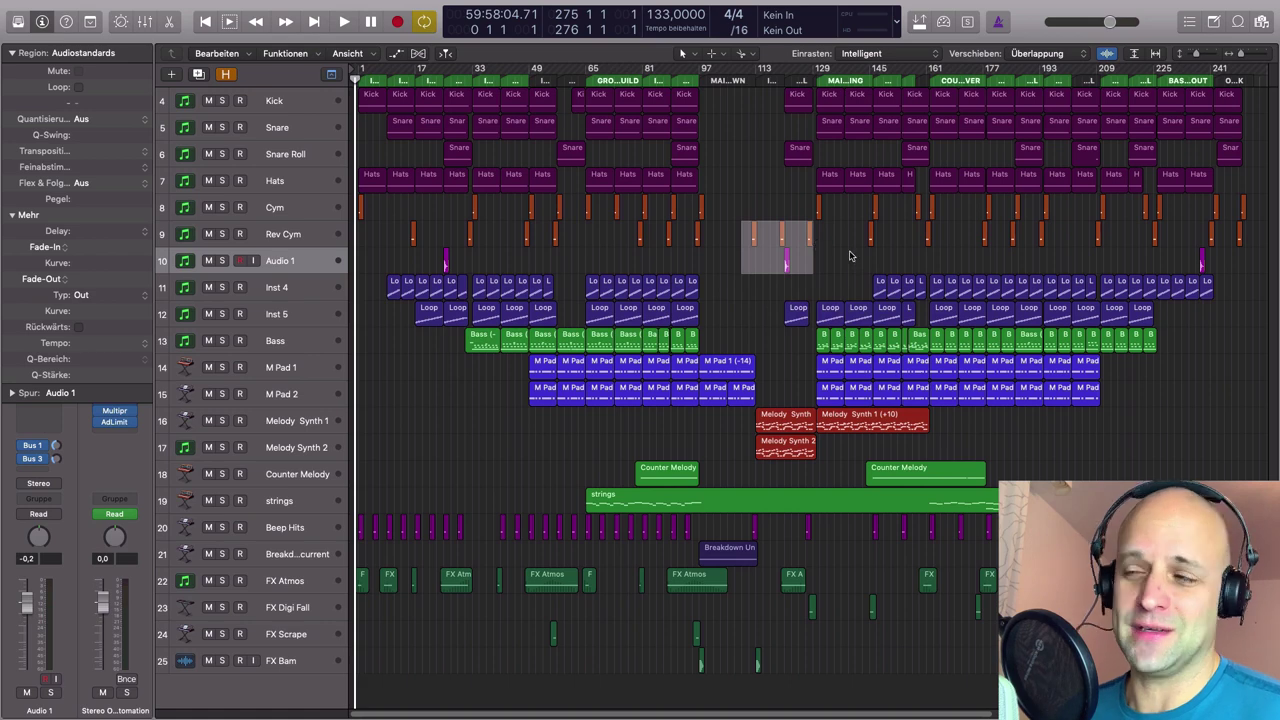
pyautogui.click(843, 258)
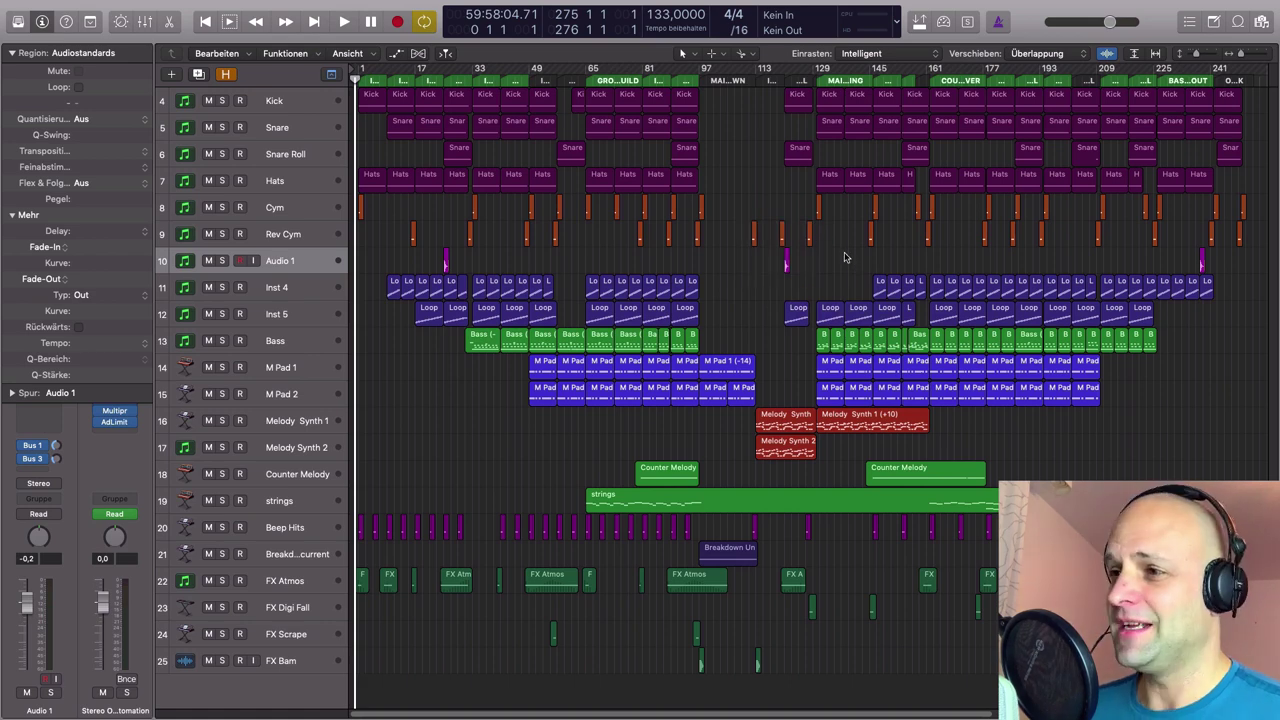
pyautogui.click(786, 257)
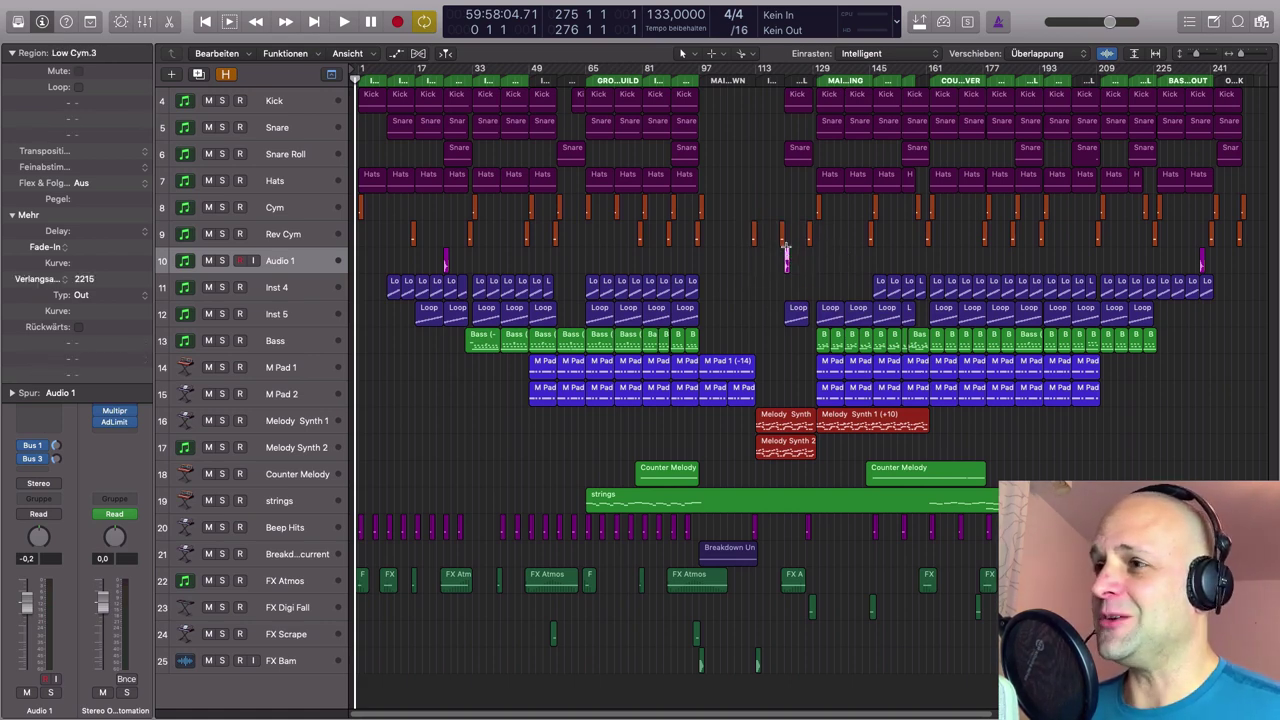
pyautogui.press('z')
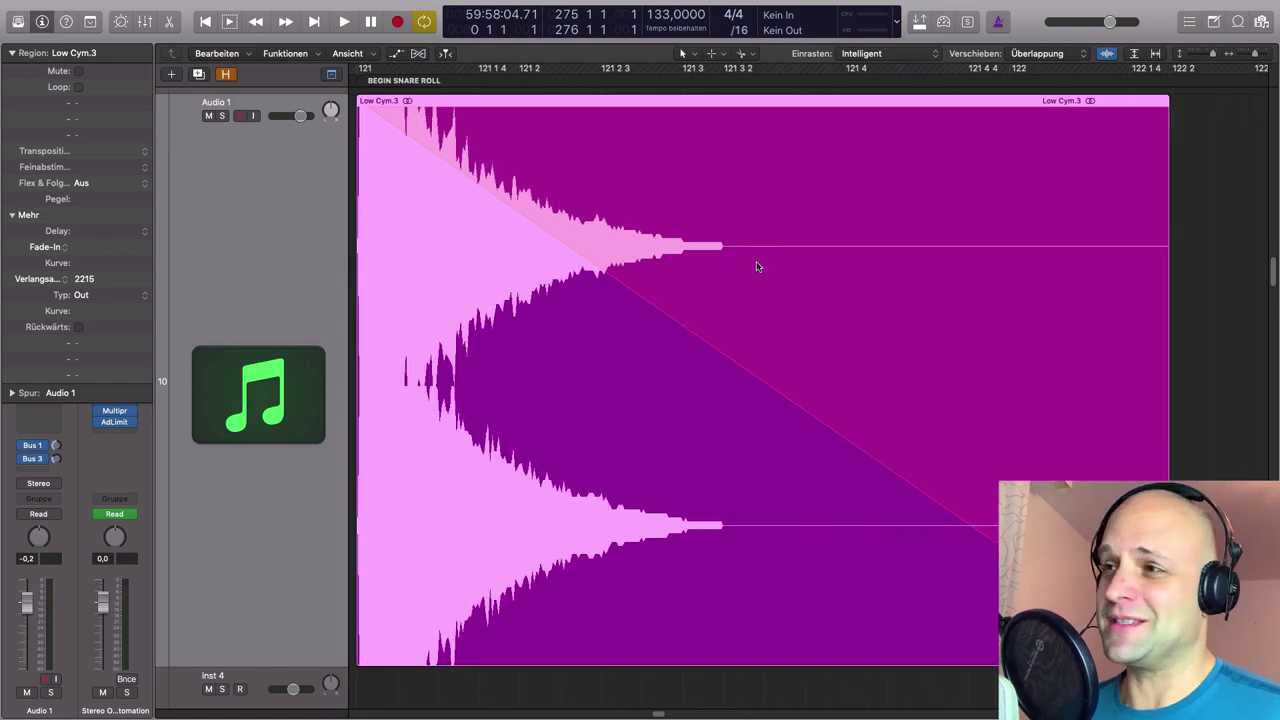
# - Reduce the waveform magnification with the Low Cym.3 region in view and return to the full arrangement
pyautogui.keyDown('ctrl'); pyautogui.keyDown('alt'); pyautogui.click(755, 265); pyautogui.keyUp('alt'); pyautogui.keyUp('ctrl')
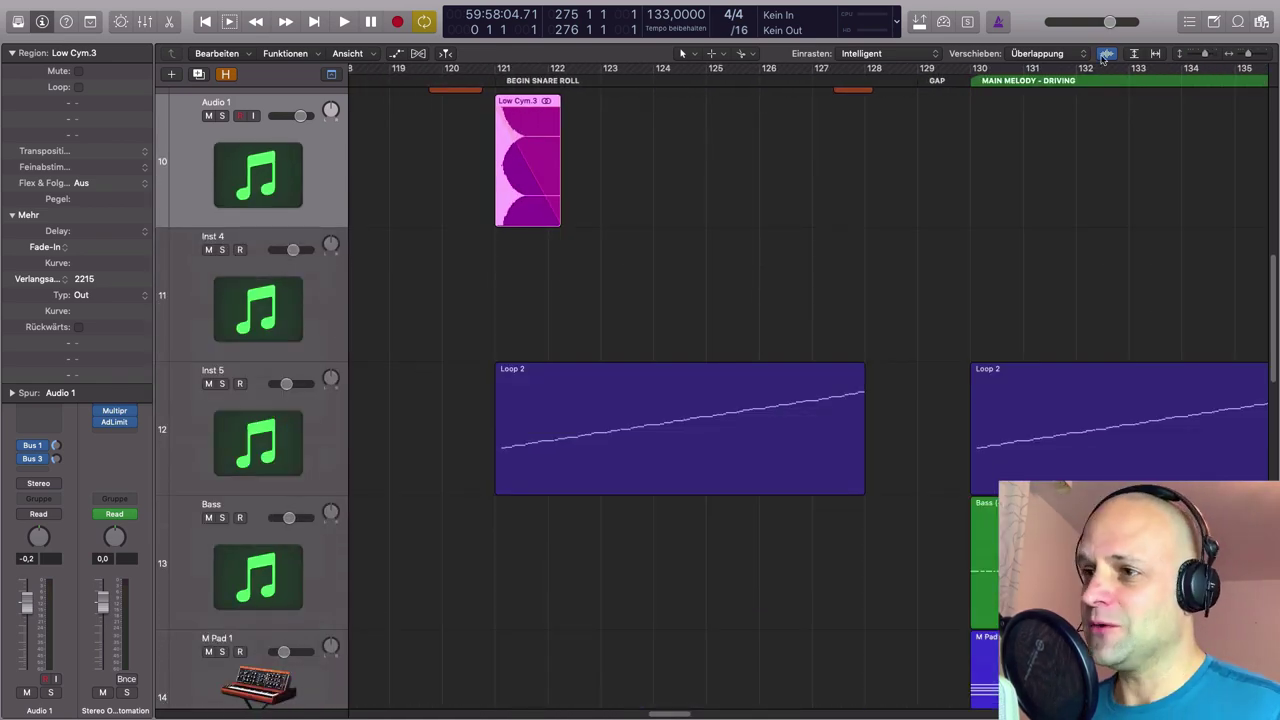
pyautogui.moveTo(1108, 57); pyautogui.dragTo(1072, 70)
pyautogui.click(766, 176)
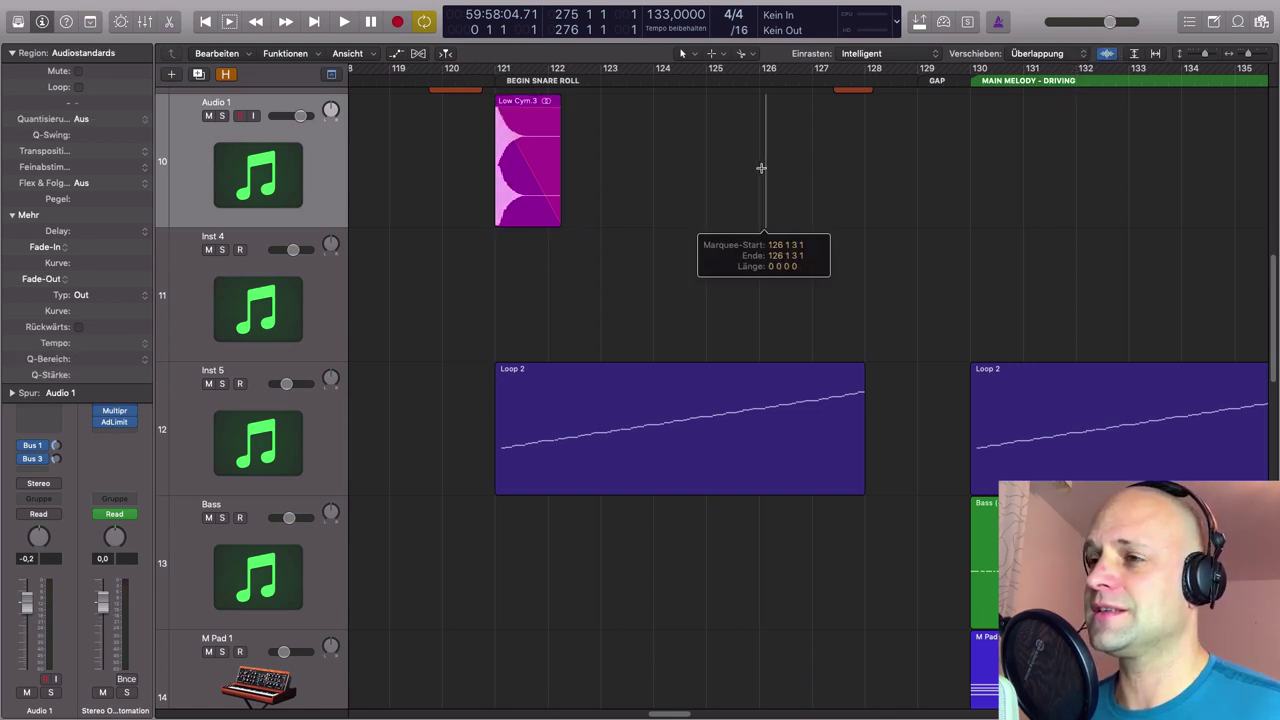
pyautogui.press('z')
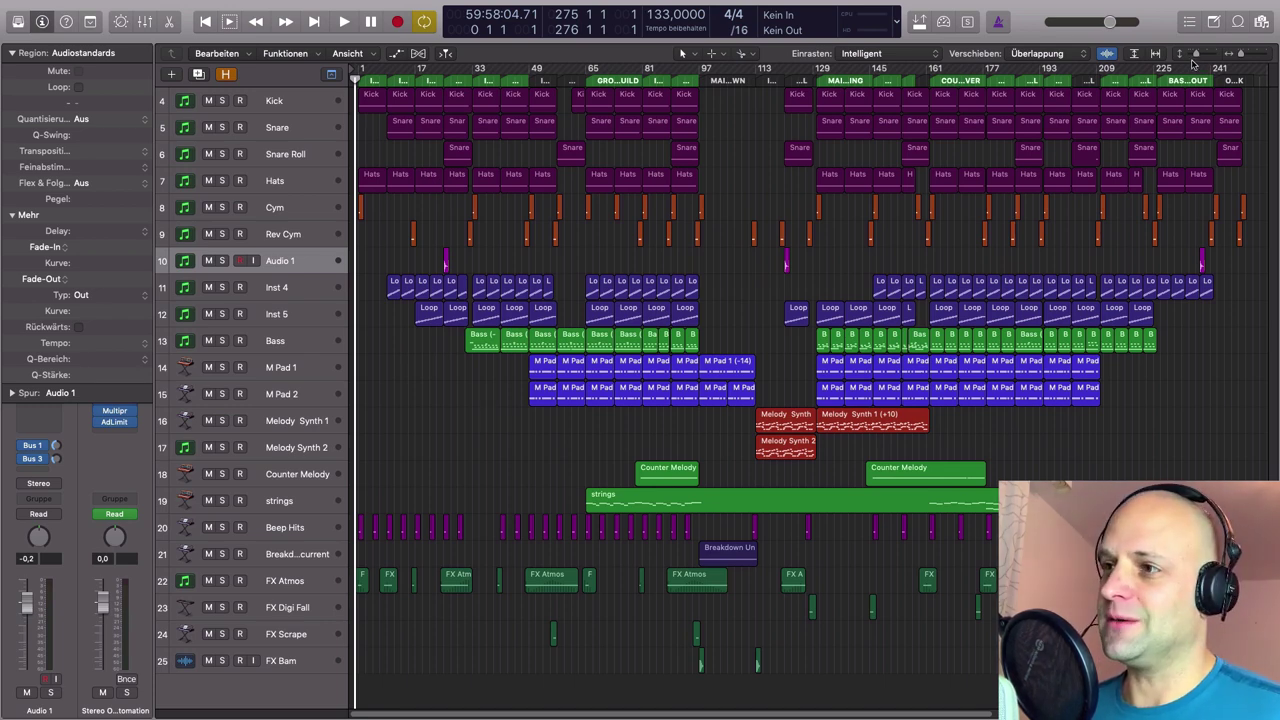
# - Zoom the arrangement horizontally out, in to the first 70 bars or so, and back out past the song's end
pyautogui.keyDown('ctrl'); pyautogui.keyDown('alt'); pyautogui.click(473, 418); pyautogui.keyUp('alt'); pyautogui.keyUp('ctrl')
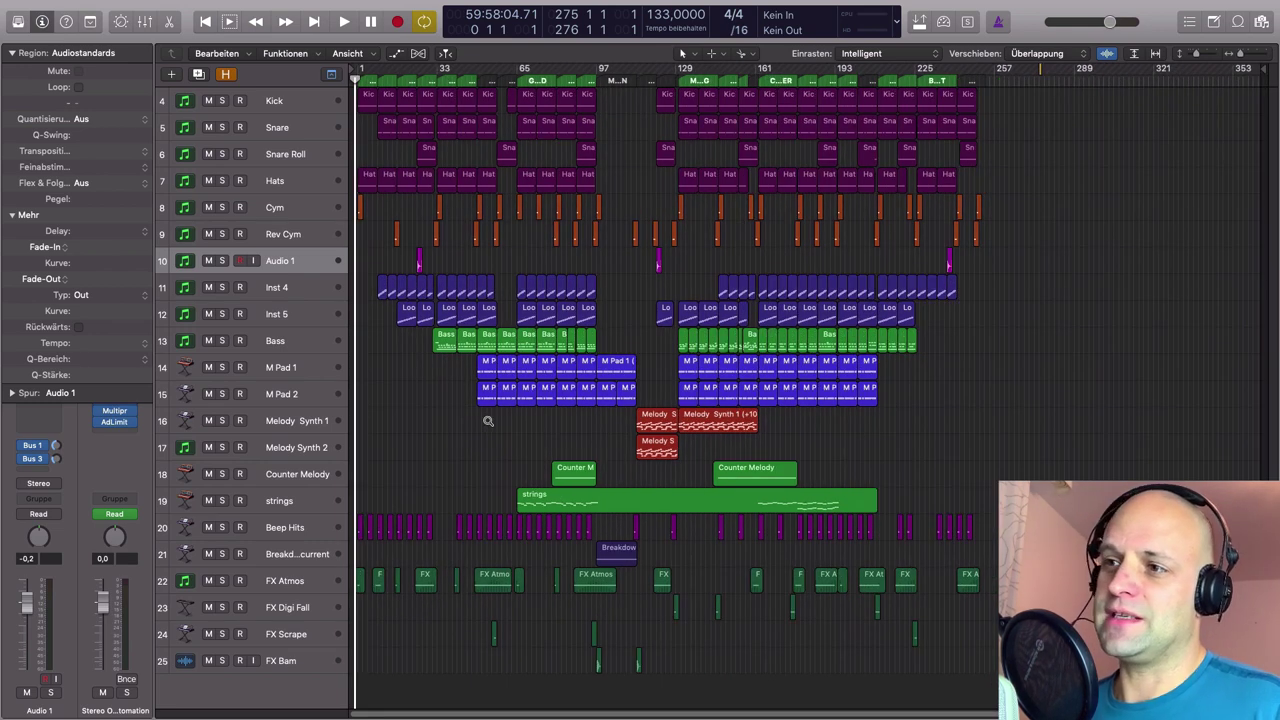
pyautogui.keyDown('ctrl'); pyautogui.keyDown('alt'); pyautogui.click(603, 429); pyautogui.keyUp('alt'); pyautogui.keyUp('ctrl')
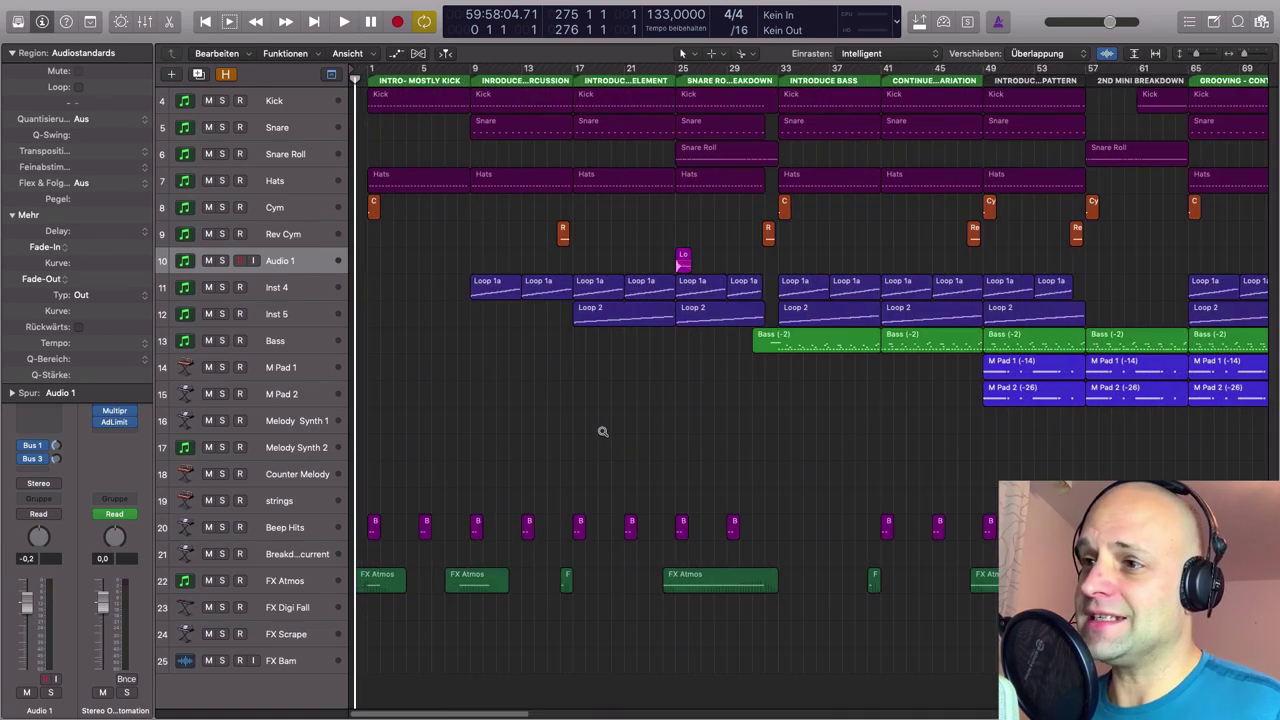
pyautogui.keyDown('ctrl'); pyautogui.keyDown('alt'); pyautogui.click(581, 431); pyautogui.keyUp('alt'); pyautogui.keyUp('ctrl')
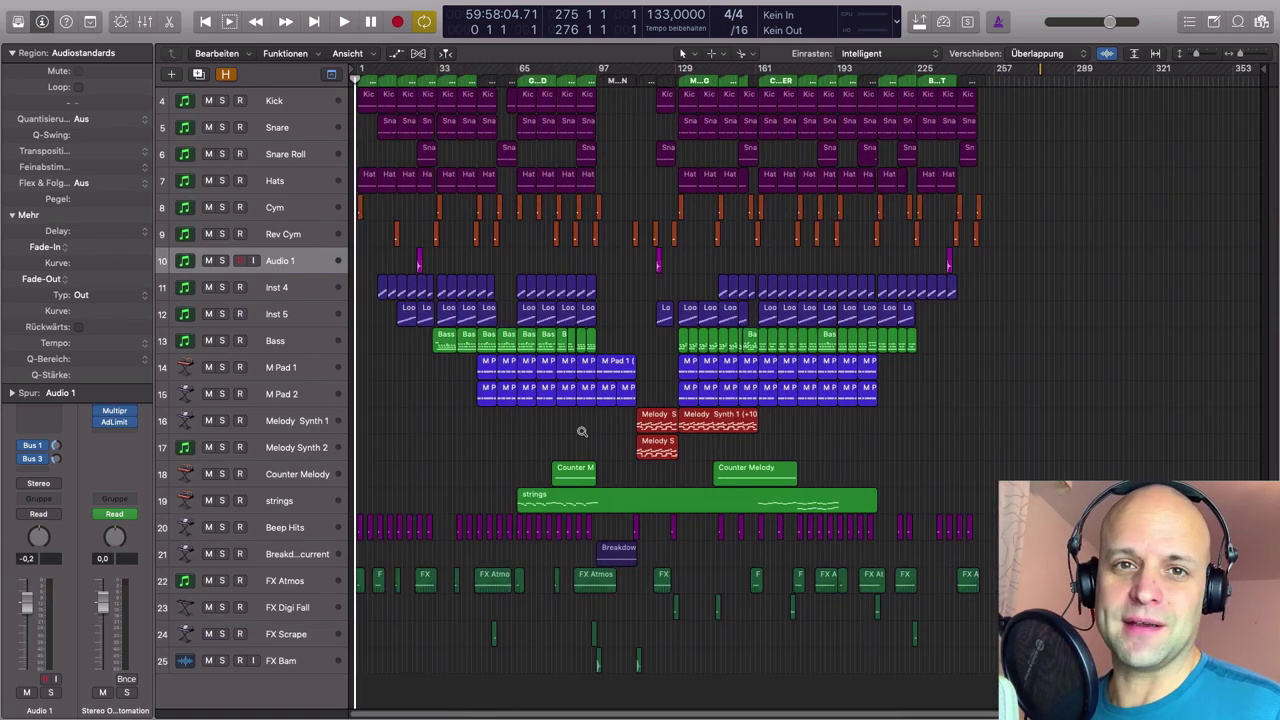
# - Zoom the arrangement vertically to enlarge the tracks, and shrink them until all fit compactly in view
pyautogui.keyDown('ctrl'); pyautogui.keyDown('alt'); pyautogui.click(583, 432); pyautogui.keyUp('alt'); pyautogui.keyUp('ctrl')
pyautogui.keyDown('ctrl'); pyautogui.keyDown('alt'); pyautogui.click(582, 434); pyautogui.keyUp('alt'); pyautogui.keyUp('ctrl')
pyautogui.keyDown('ctrl'); pyautogui.keyDown('alt'); pyautogui.click(581, 434); pyautogui.keyUp('alt'); pyautogui.keyUp('ctrl')
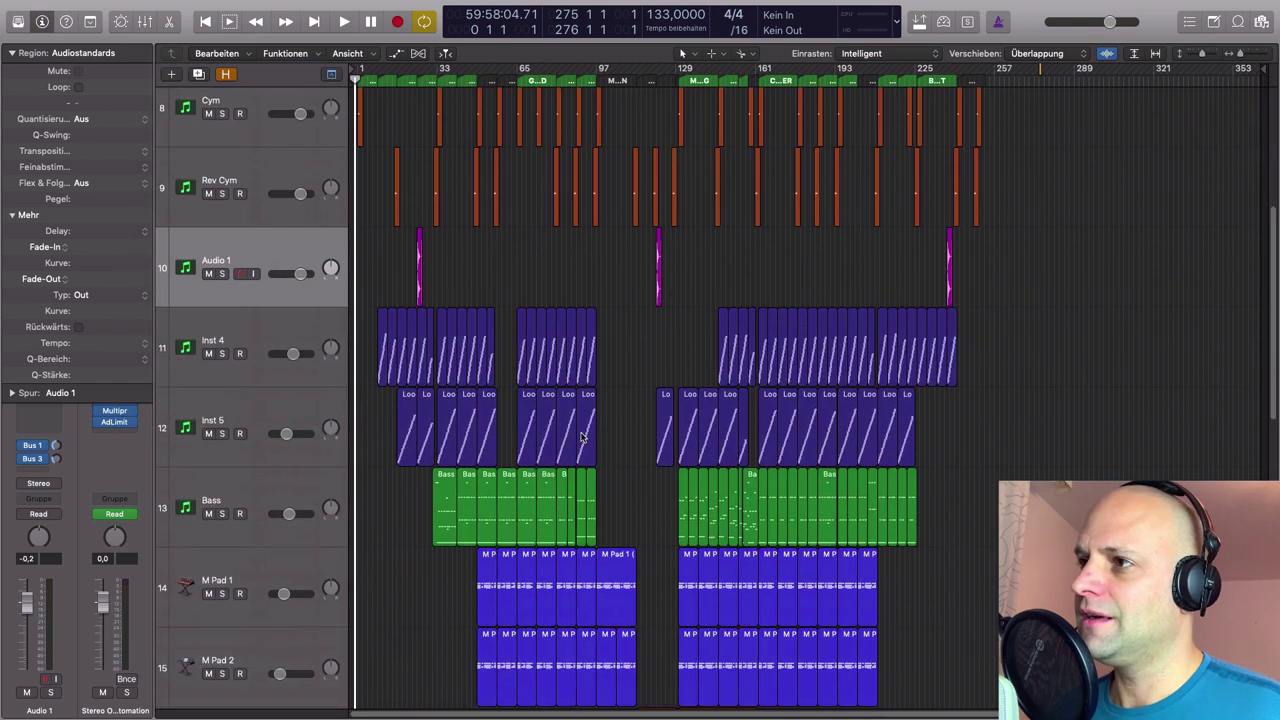
pyautogui.keyDown('ctrl'); pyautogui.keyDown('alt'); pyautogui.click(581, 435); pyautogui.keyUp('alt'); pyautogui.keyUp('ctrl')
pyautogui.keyDown('ctrl'); pyautogui.keyDown('alt'); pyautogui.click(581, 435); pyautogui.keyUp('alt'); pyautogui.keyUp('ctrl')
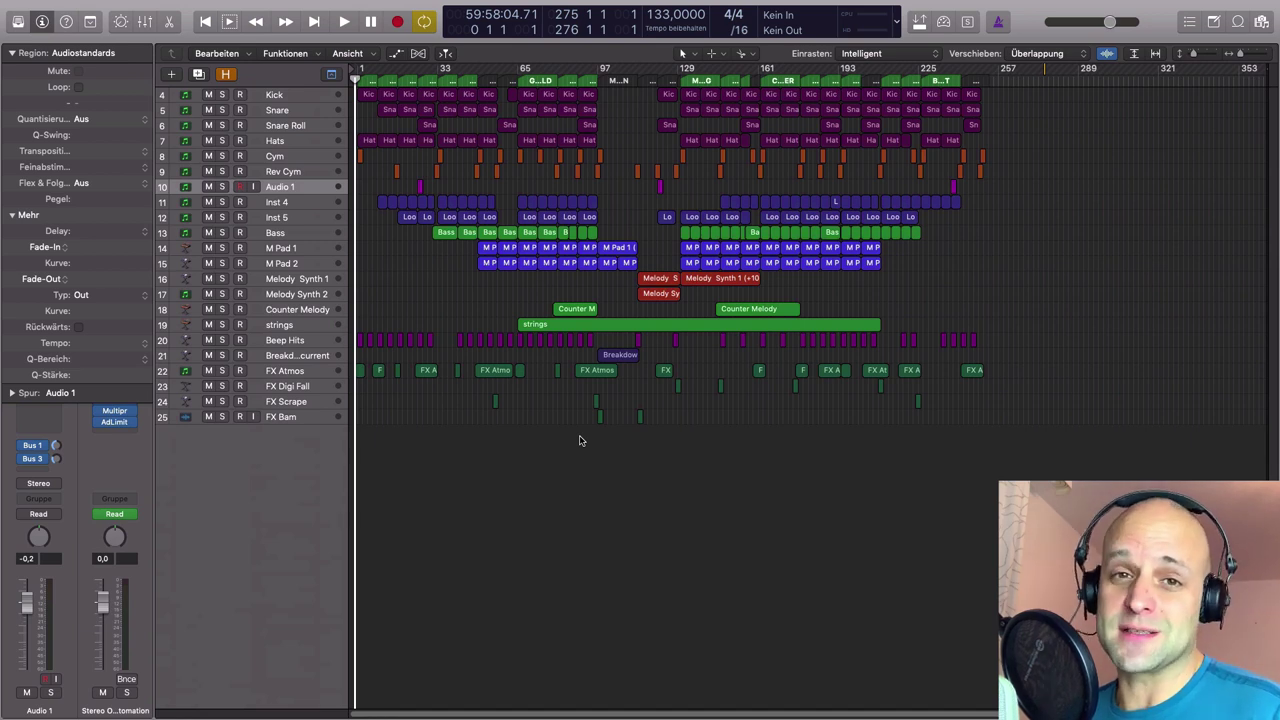
pyautogui.moveTo(808, 5)
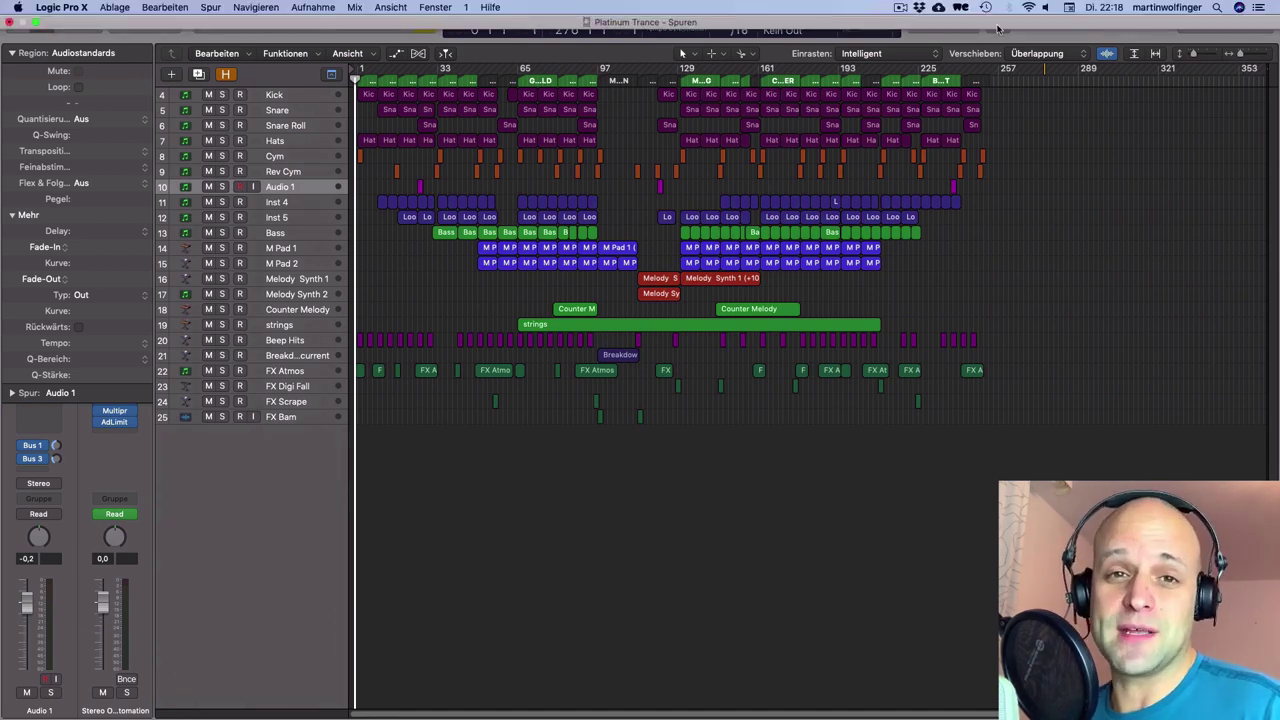
pyautogui.click(901, 8)
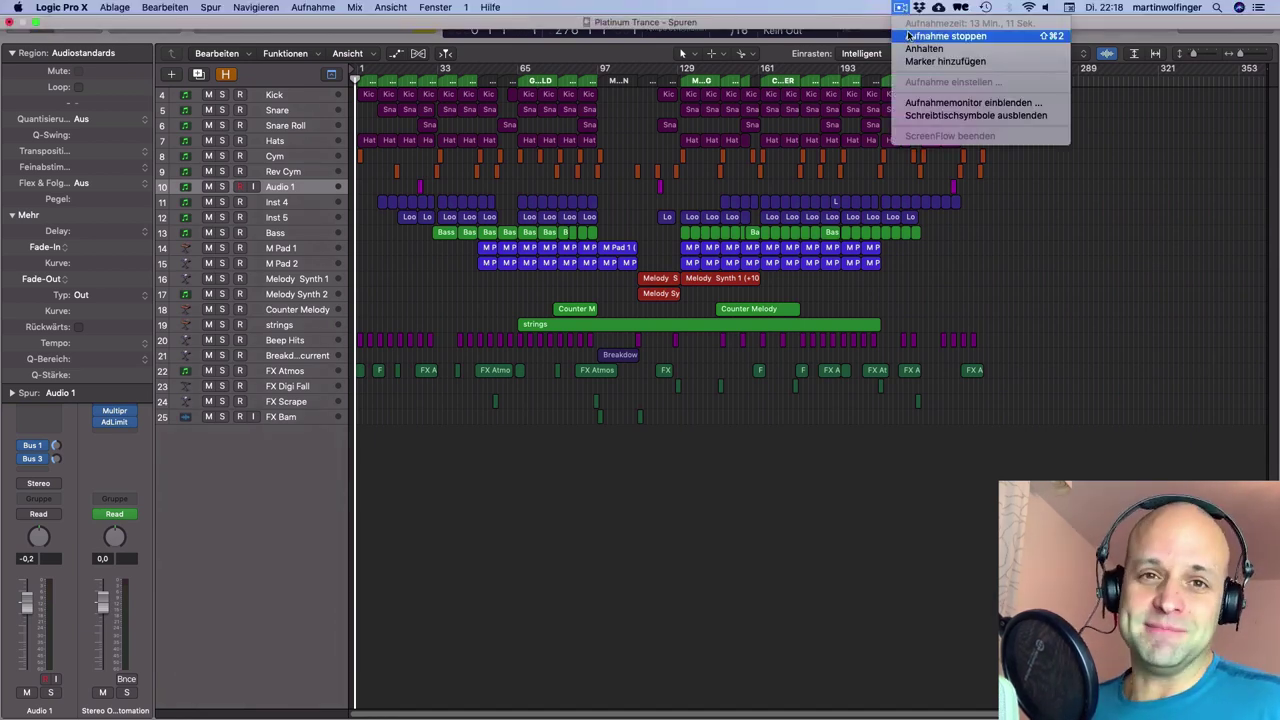